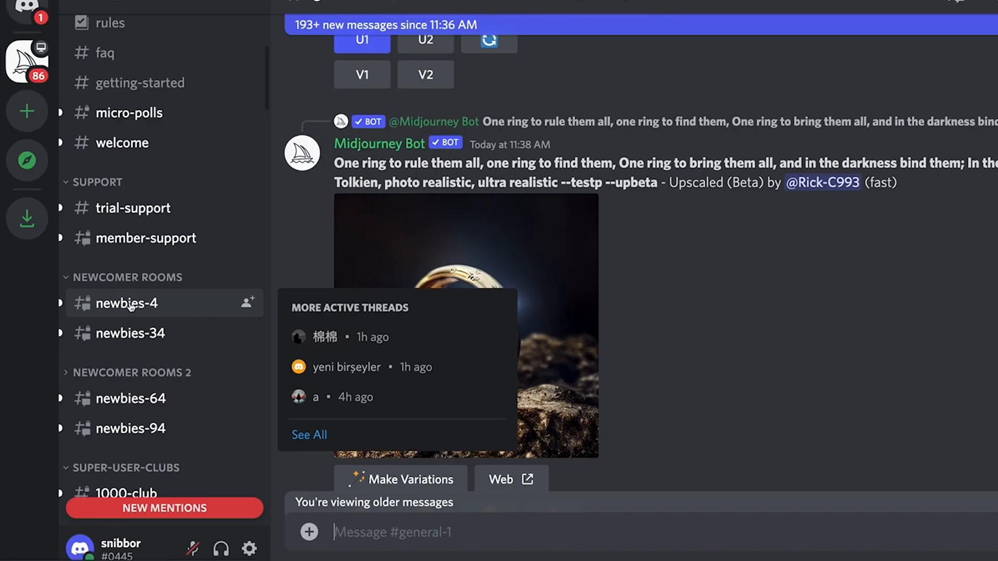
# Step: Open the newbies-4 channel and look through the Midjourney server's channel list
pyautogui.click(131, 306)
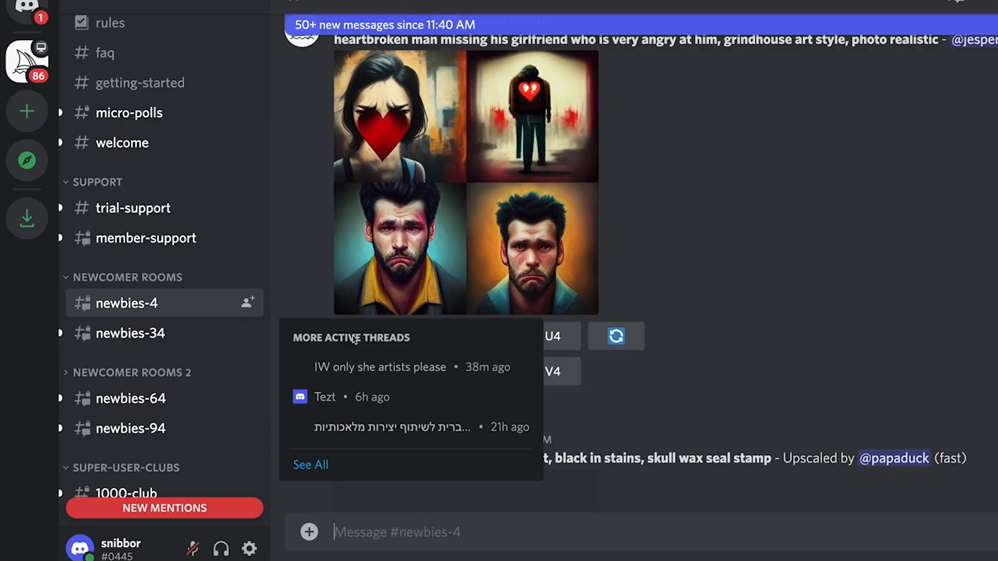
pyautogui.scroll(-12, 149, 331)
pyautogui.scroll(-10, 149, 331)
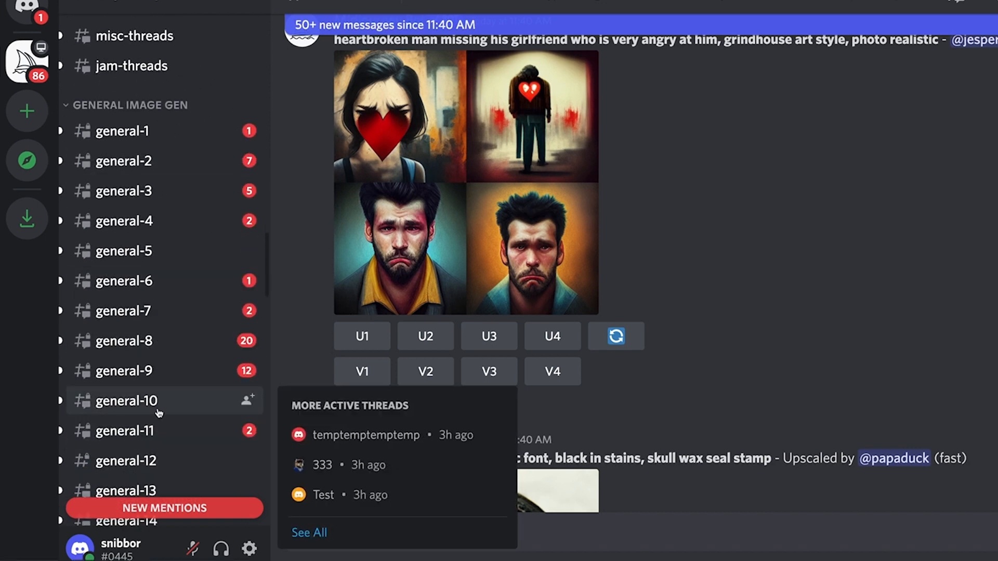
pyautogui.scroll(5, 148, 249)
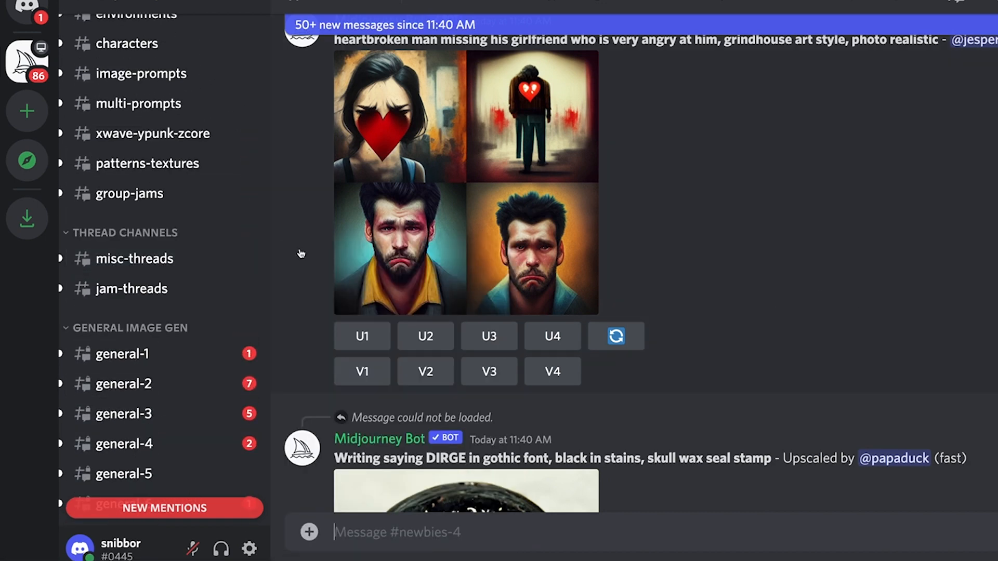
# Step: Open the direct messages with Midjourney Bot and look through the generated images
pyautogui.click(27, 7)
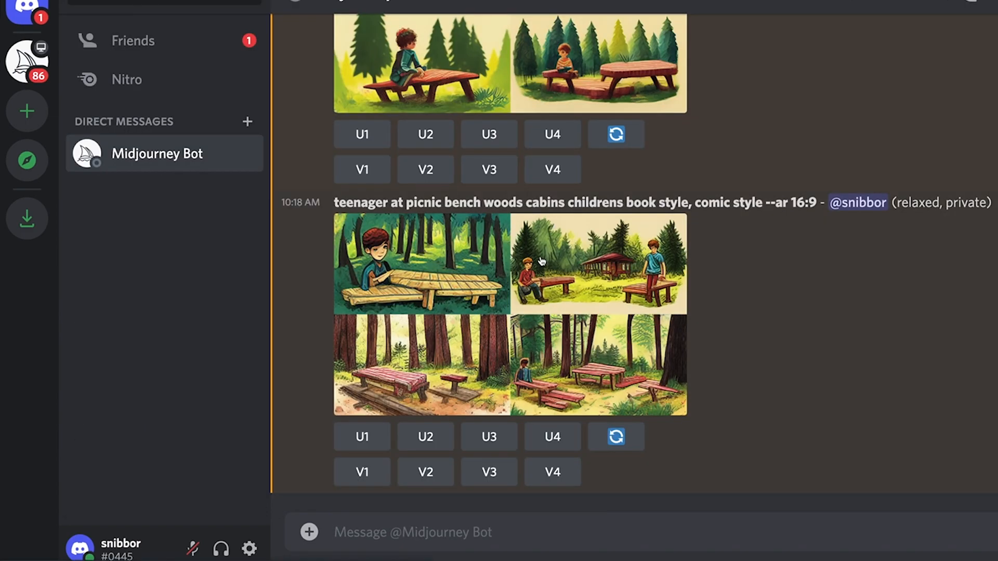
pyautogui.scroll(10, 541, 260)
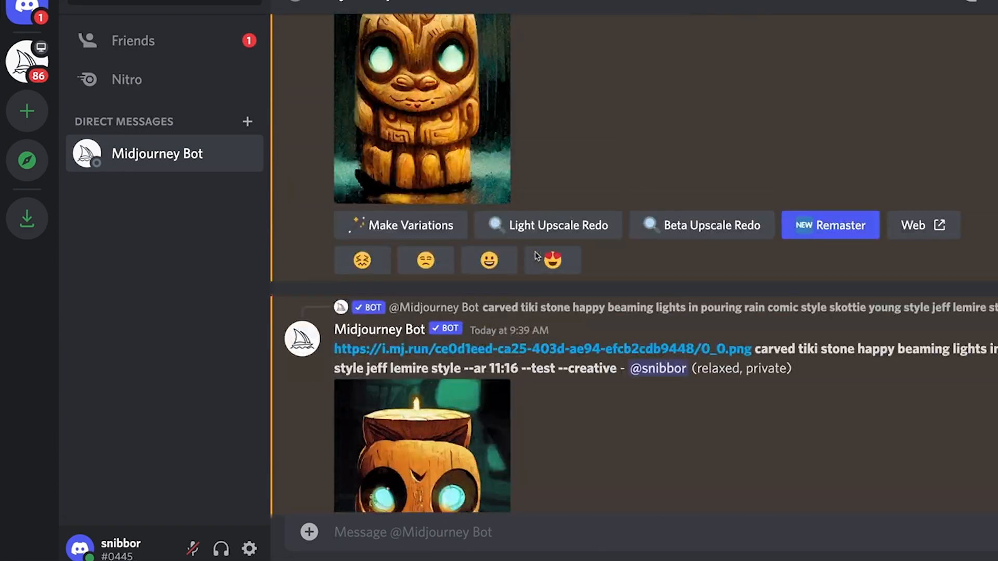
pyautogui.scroll(-10, 537, 255)
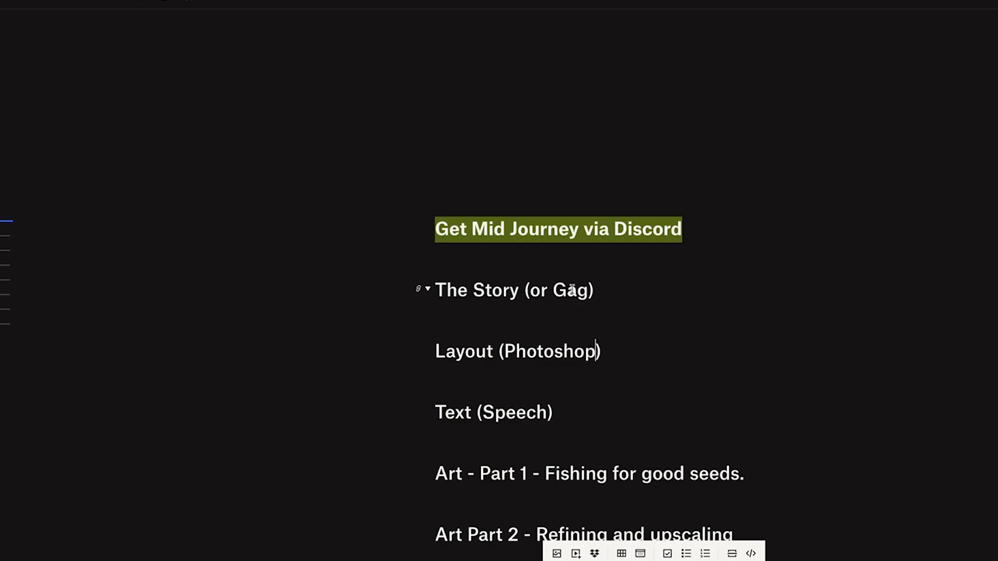
# Step: Highlight the "The Story (or Gag)" heading of the outline document in orange
pyautogui.moveTo(603, 289); pyautogui.dragTo(422, 289)
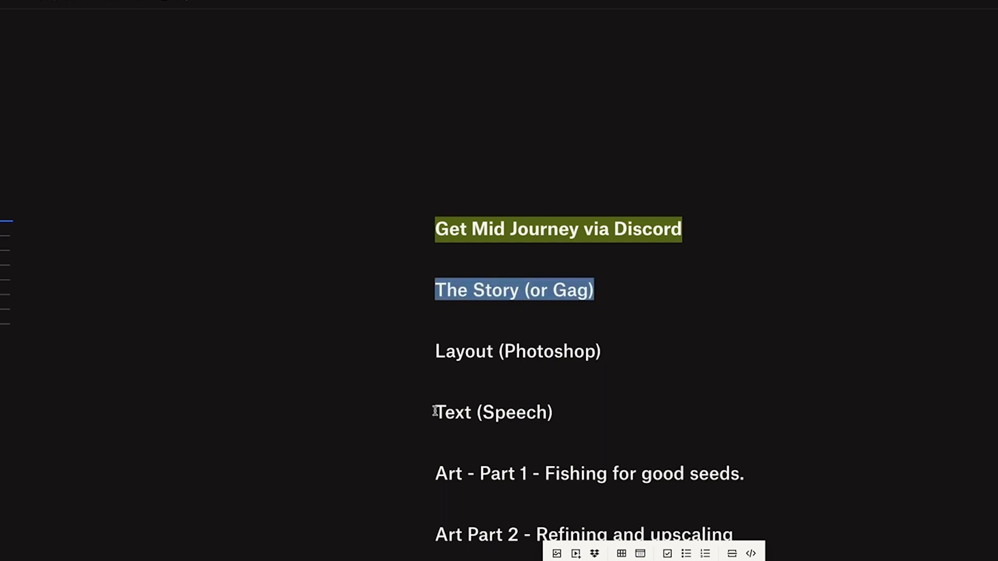
pyautogui.moveTo(602, 289); pyautogui.dragTo(435, 289)
pyautogui.click(592, 316)
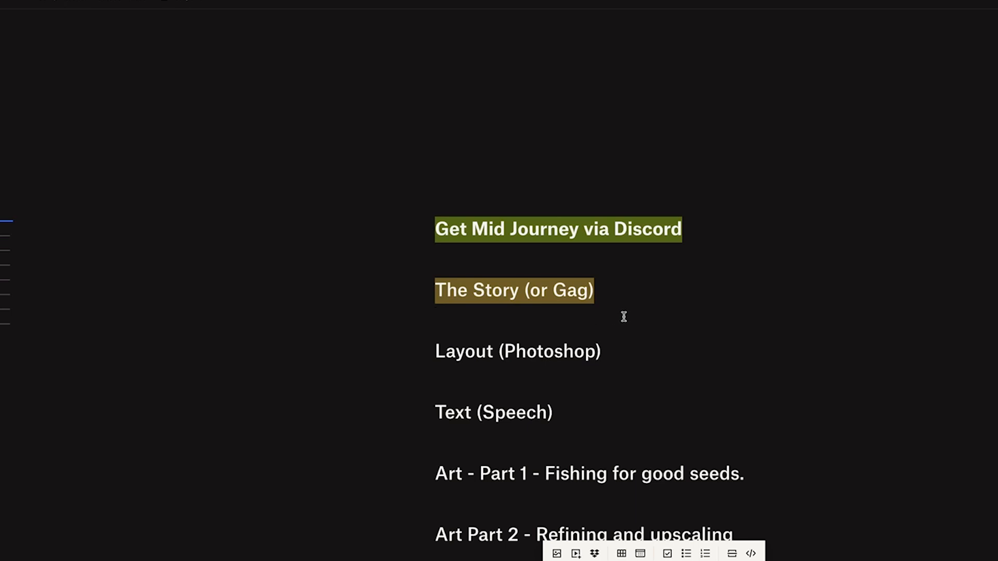
# Step: Write "I can’t decide what I’m in the mood for. Ice cream flavored pizza, Or, Pizza flavored ice cream. Pizza flavored ice cream. Definitely." under the story heading
pyautogui.write('I can’t decide what I’m in the mood for.  Ice cream flavored pizza,  Or, Pizza flavored ice cream.  Pizza flavored ice cream. Definitely.')
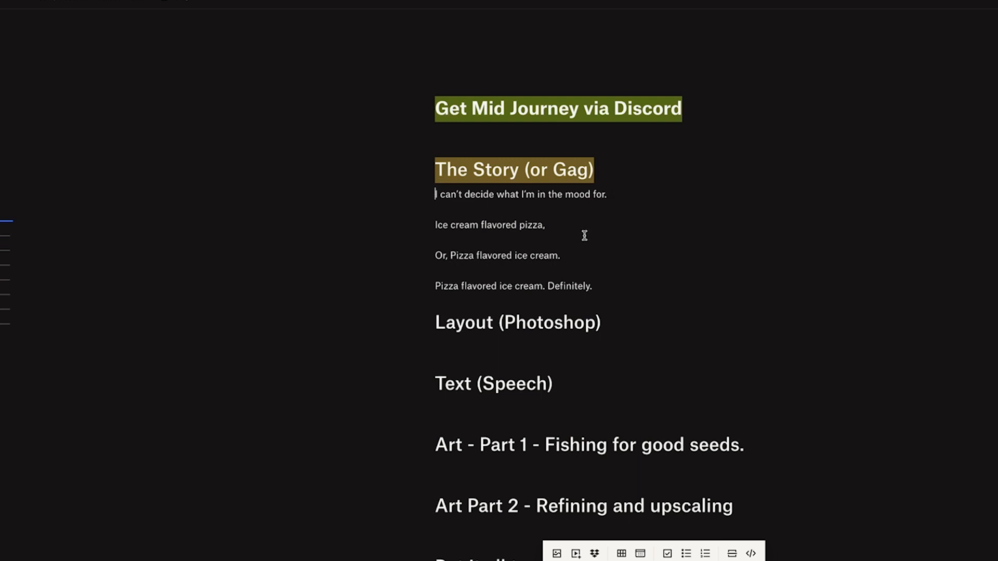
pyautogui.scroll(-1, 584, 234)
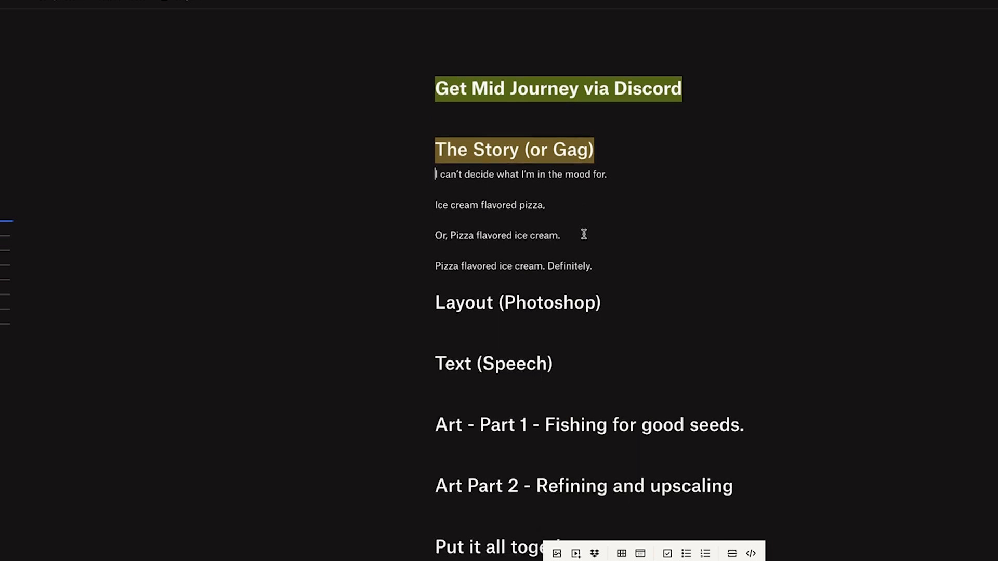
pyautogui.scroll(-1, 585, 233)
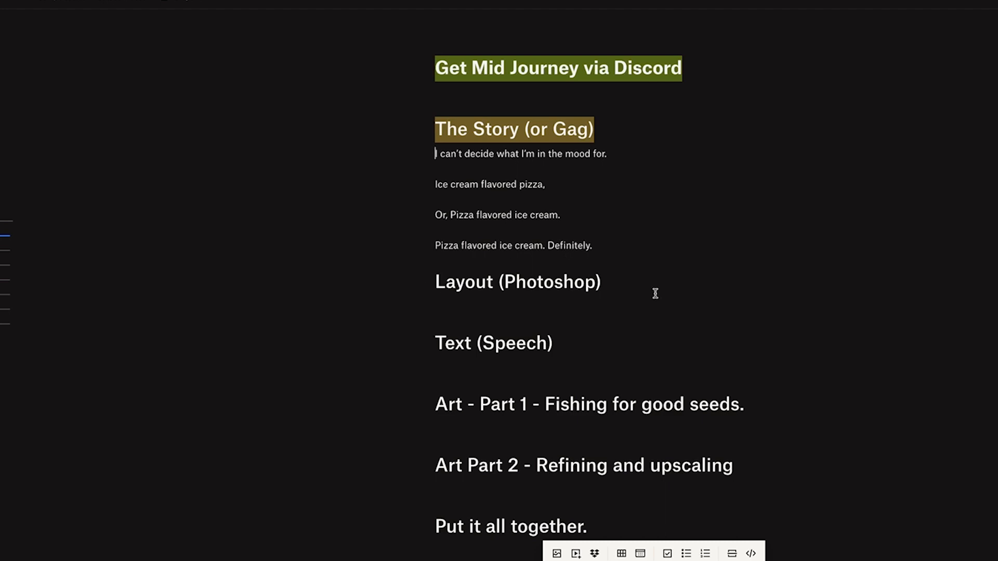
# Step: Select the "Layout (Photoshop)" heading in the outline and switch to the comic page in Photoshop
pyautogui.moveTo(628, 281); pyautogui.dragTo(426, 286)
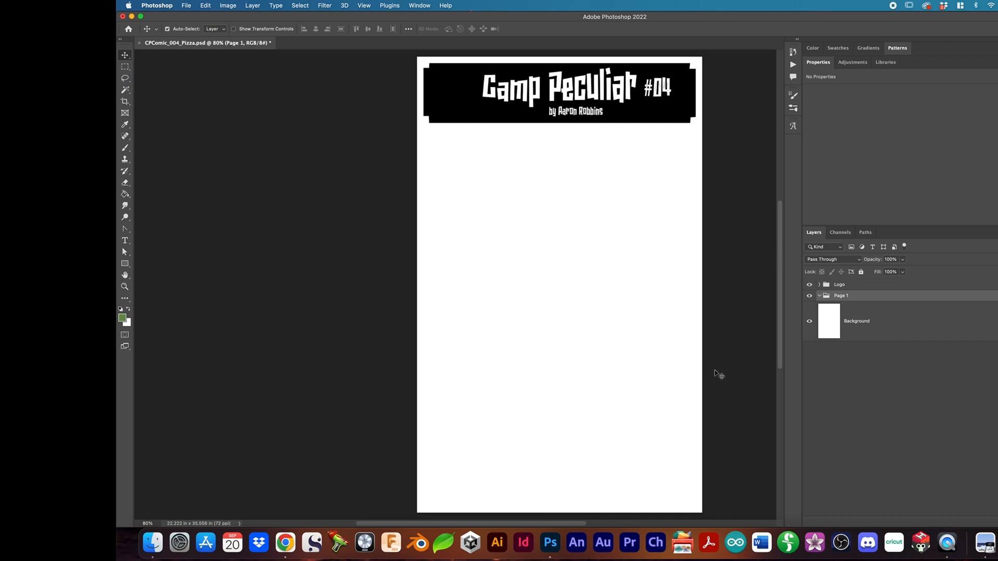
pyautogui.hscroll(2, 713, 369)
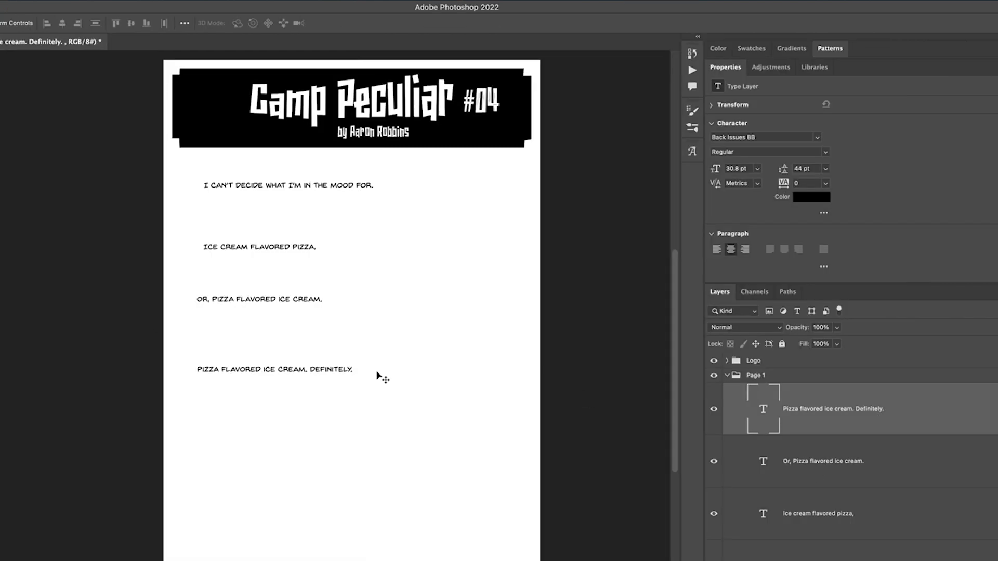
# Step: Check the Logo group by hiding and showing it, and collapse and reopen the Page 1 layer group
pyautogui.click(714, 362)
pyautogui.click(713, 361)
pyautogui.click(714, 361)
pyautogui.click(714, 361)
pyautogui.click(726, 375)
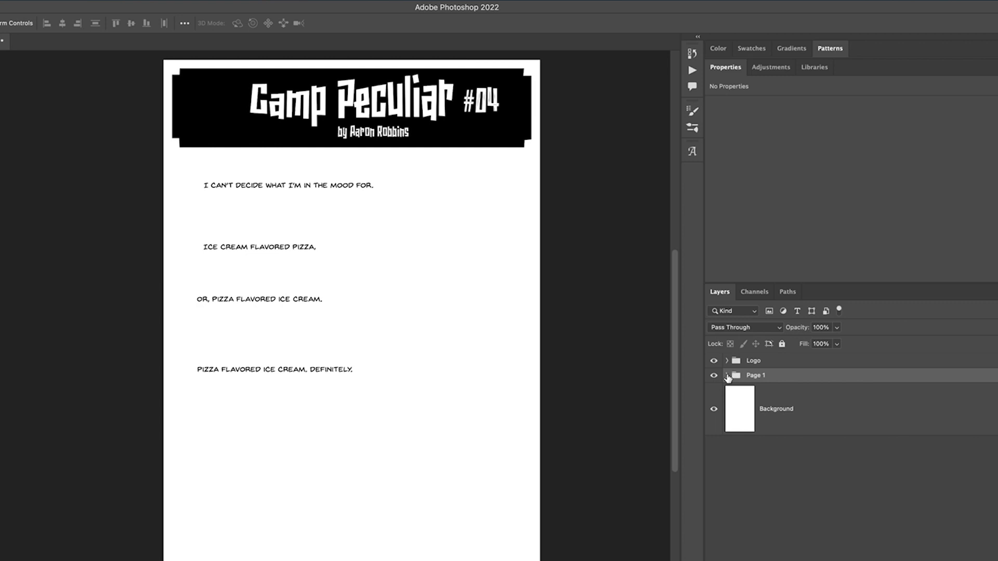
pyautogui.click(728, 377)
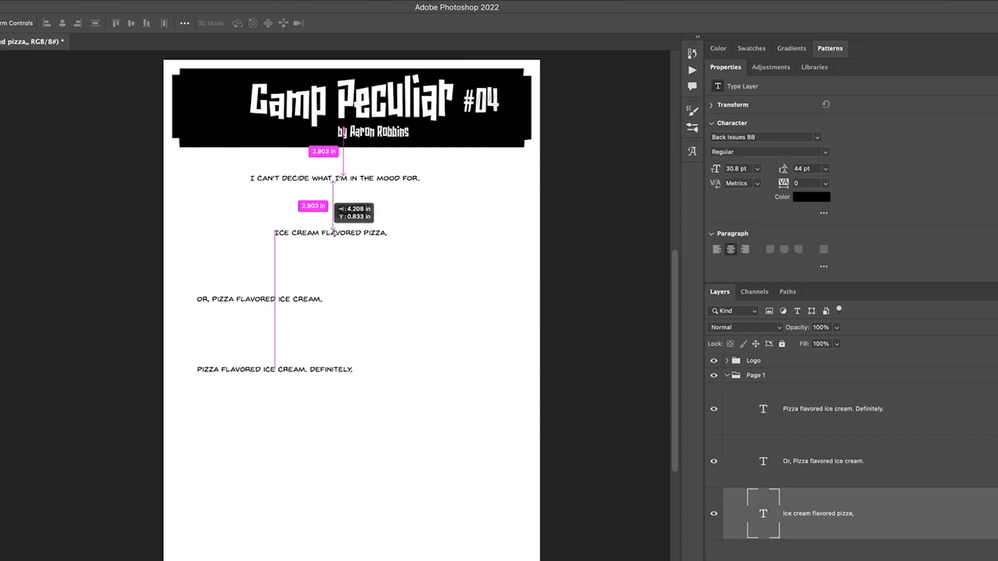
# Step: Move the second, third and fourth dialogue lines up and toward the page centre, stacked below the first line
pyautogui.moveTo(327, 236); pyautogui.dragTo(339, 225)
pyautogui.moveTo(270, 303); pyautogui.dragTo(348, 280)
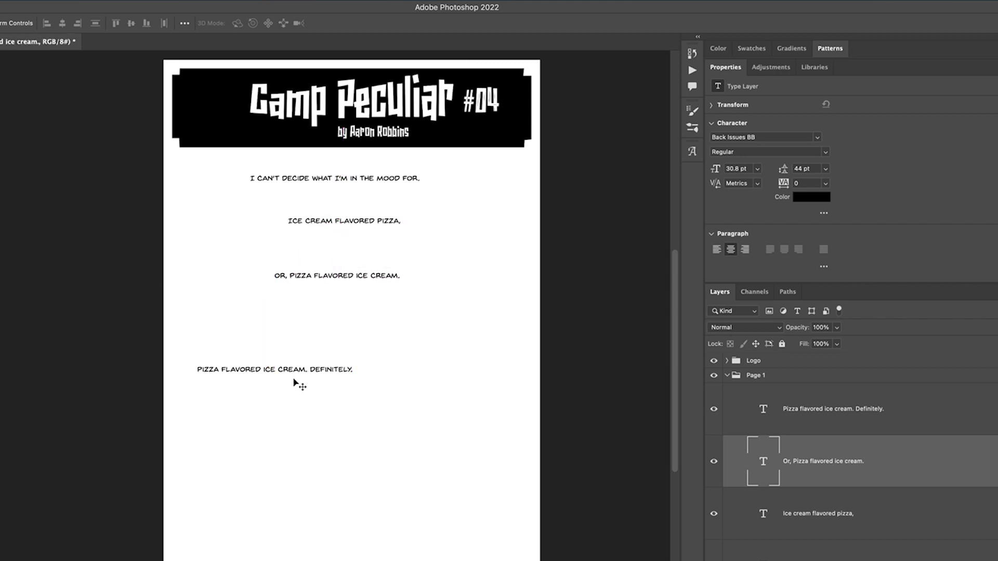
pyautogui.moveTo(286, 374); pyautogui.dragTo(353, 332)
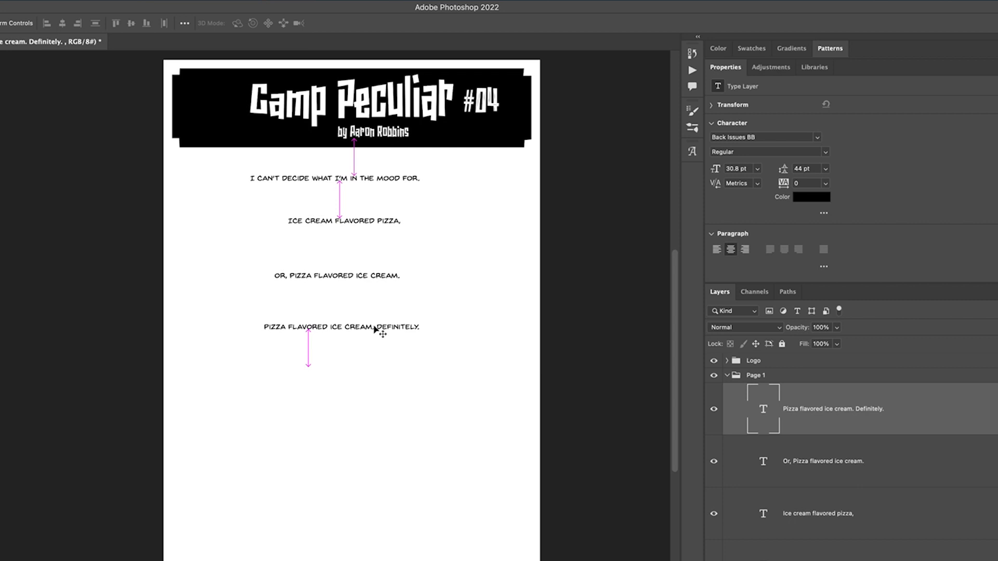
pyautogui.moveTo(353, 281); pyautogui.dragTo(357, 284)
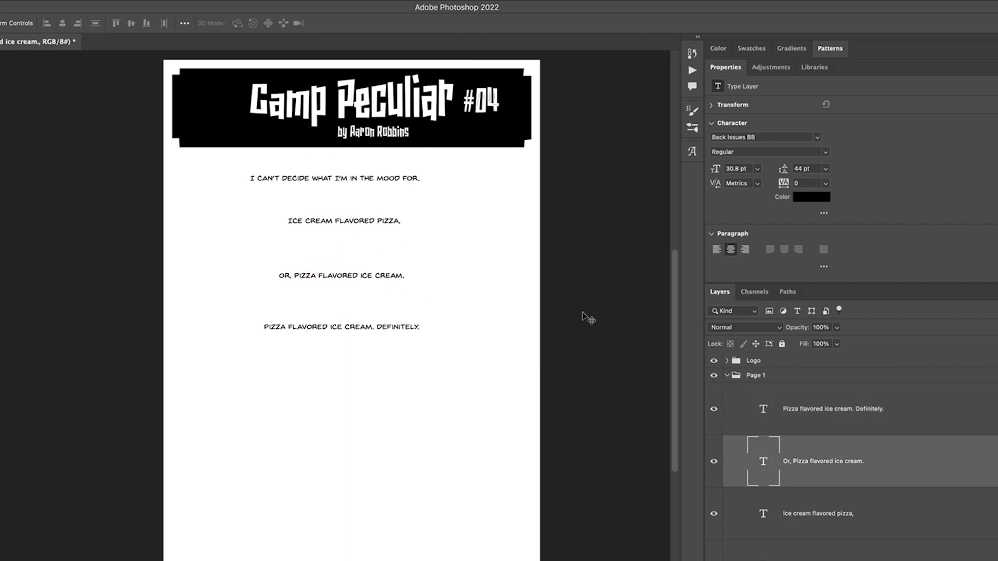
# Step: Create a guide layout on the canvas with 2 columns and 2 rows
pyautogui.press('u')
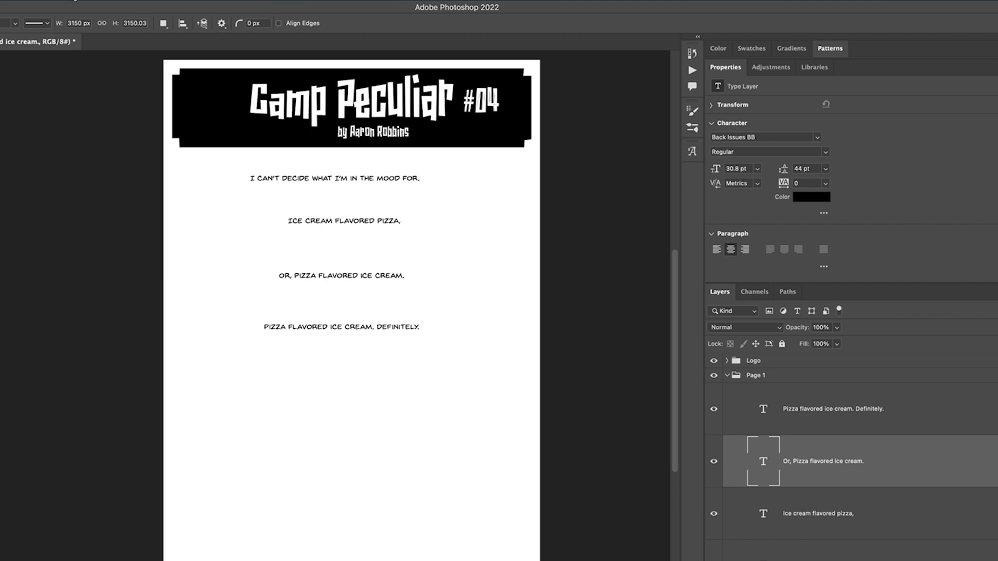
pyautogui.click(127, 1)
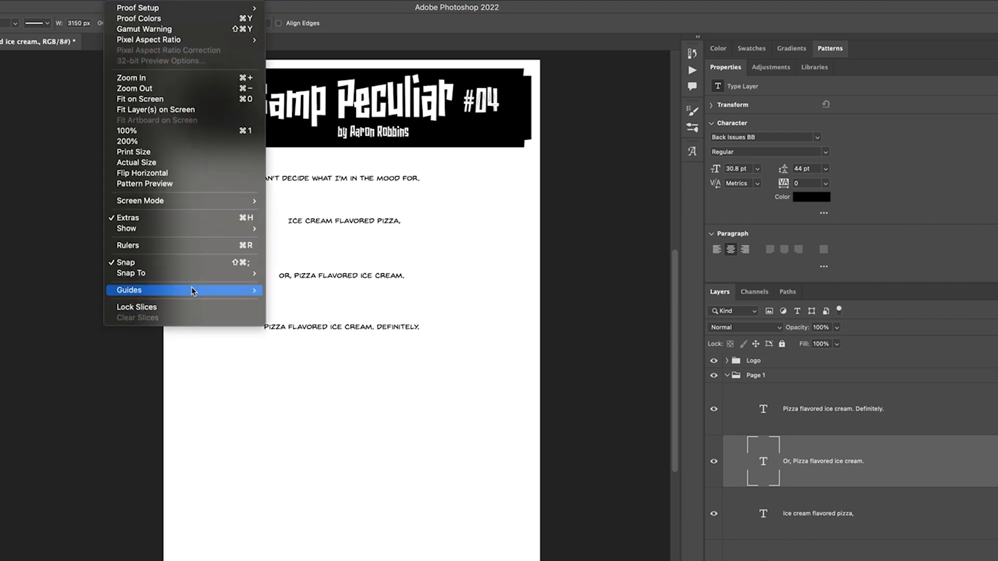
pyautogui.moveTo(217, 292)
pyautogui.click(311, 364)
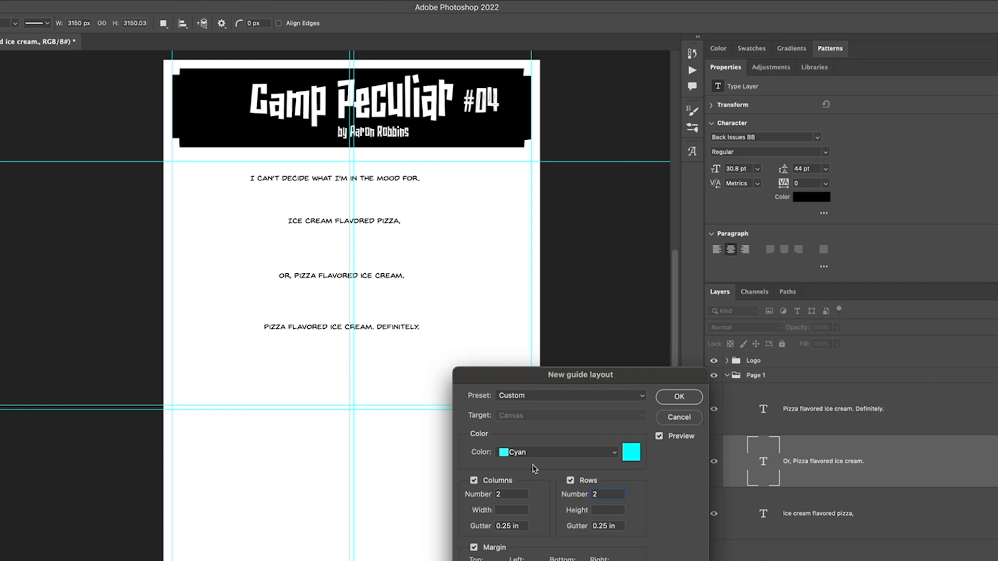
pyautogui.press('Return')
pyautogui.click(127, 1)
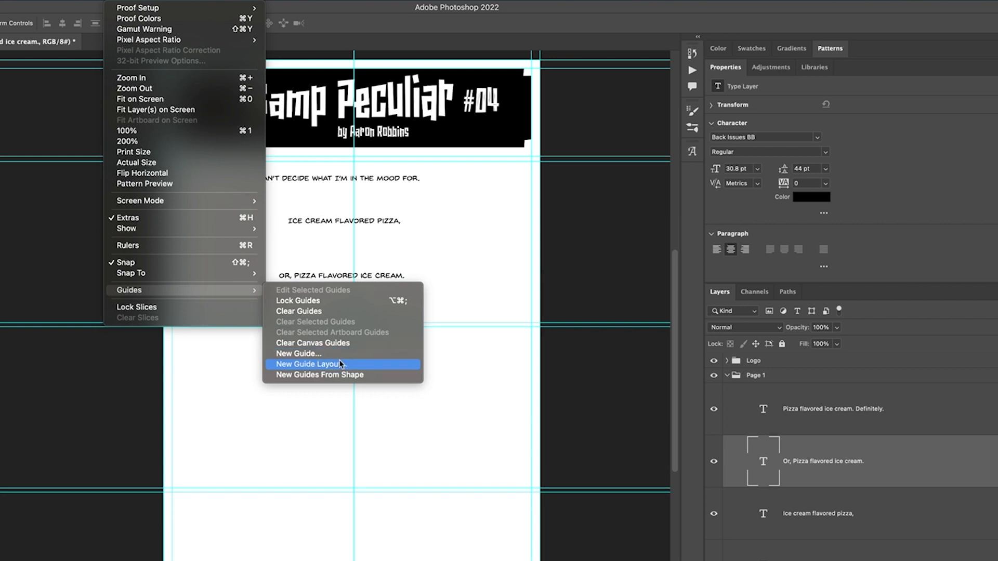
pyautogui.click(403, 364)
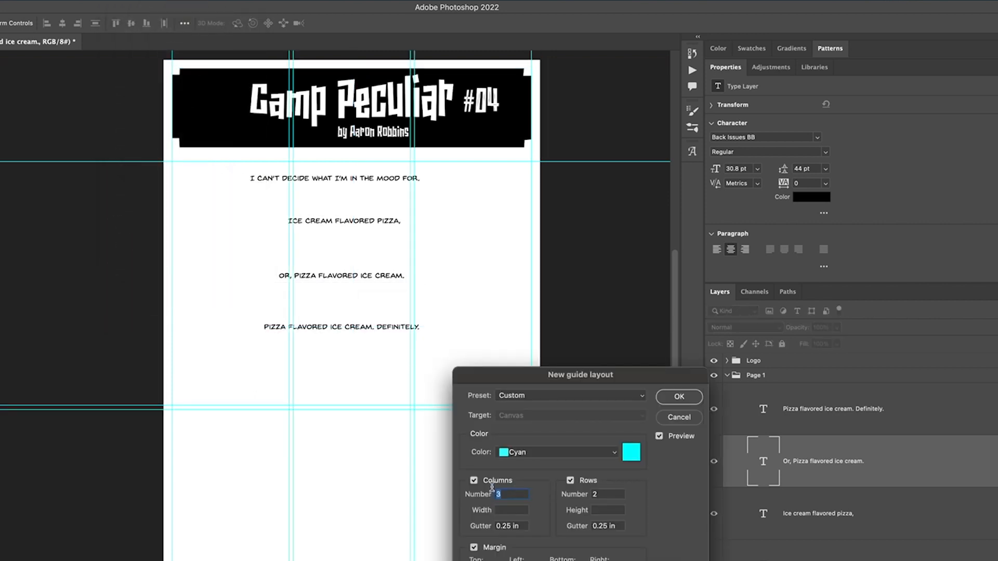
pyautogui.moveTo(515, 493); pyautogui.dragTo(449, 476)
pyautogui.write('2')
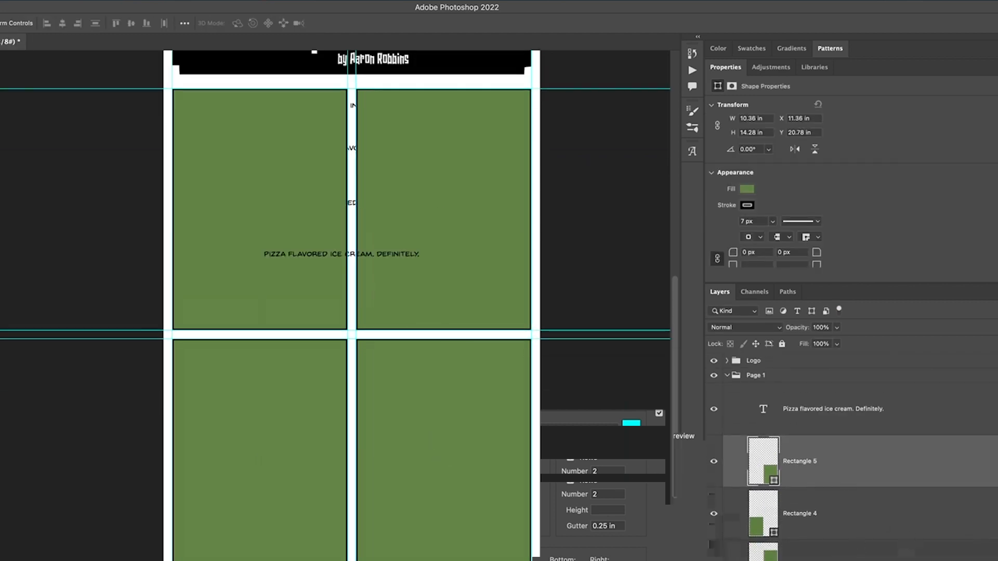
# Step: Add a new layer directly above Rectangle 5, beneath the dialogue text layers
pyautogui.scroll(-4, 832, 483)
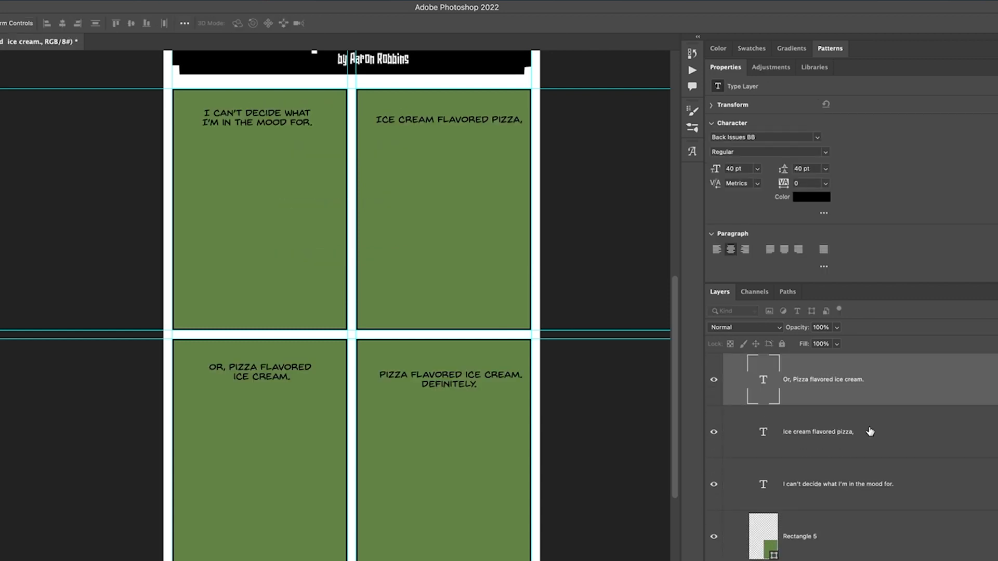
pyautogui.scroll(-1, 870, 431)
pyautogui.click(881, 523)
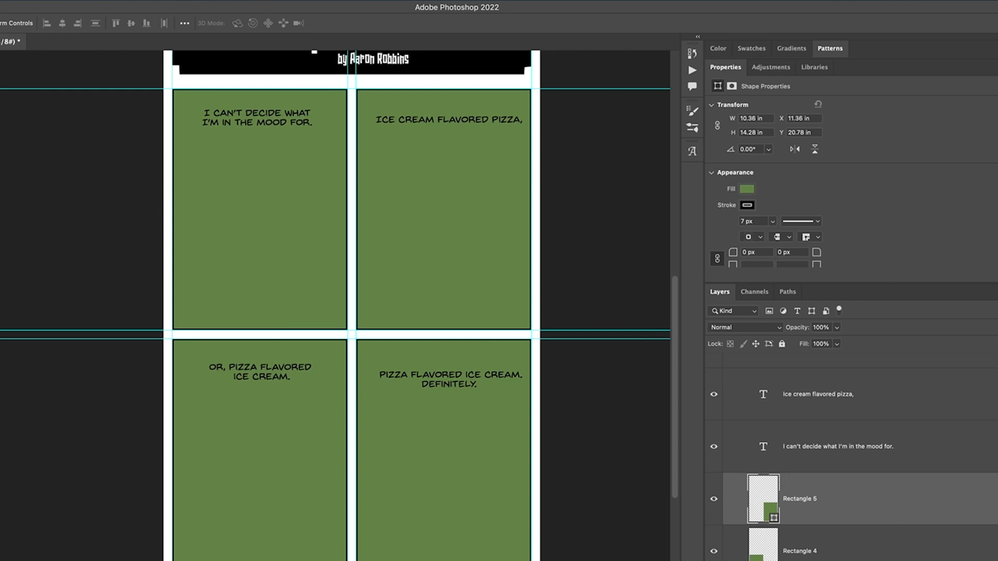
pyautogui.press('alt+shift+super+n')
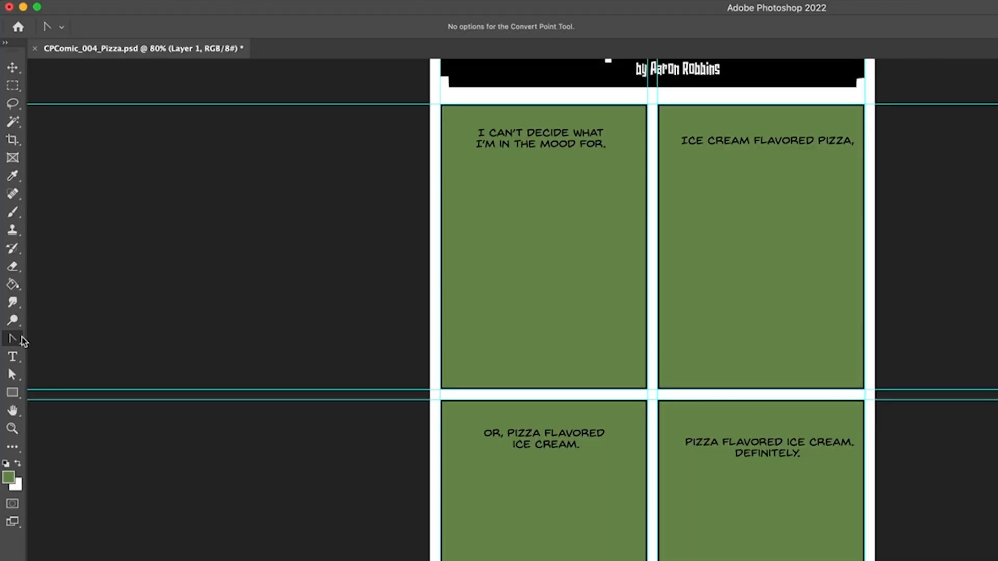
# Step: Set up the Pen tool in Shape mode with a white fill
pyautogui.click(20, 338)
pyautogui.click(48, 340)
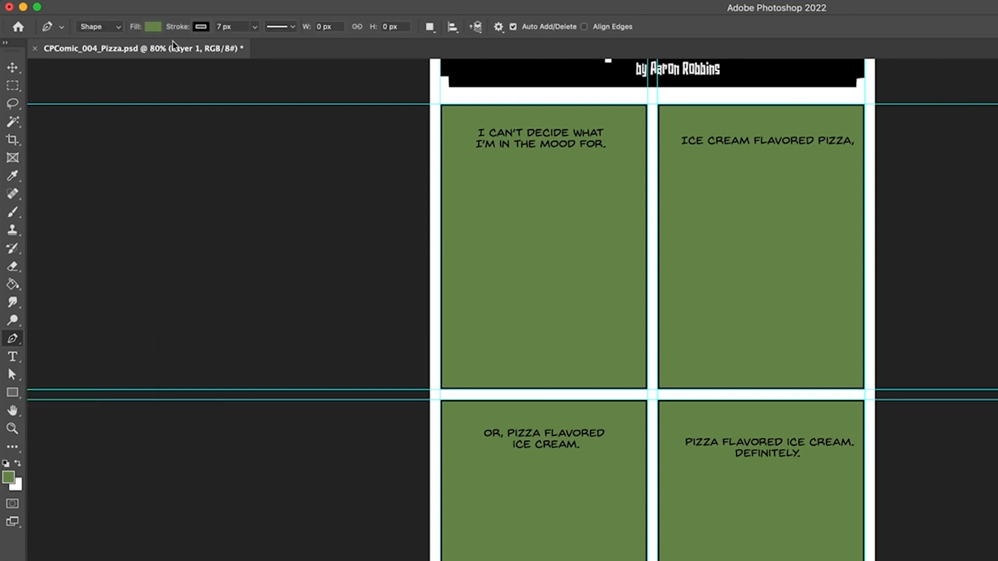
pyautogui.click(156, 29)
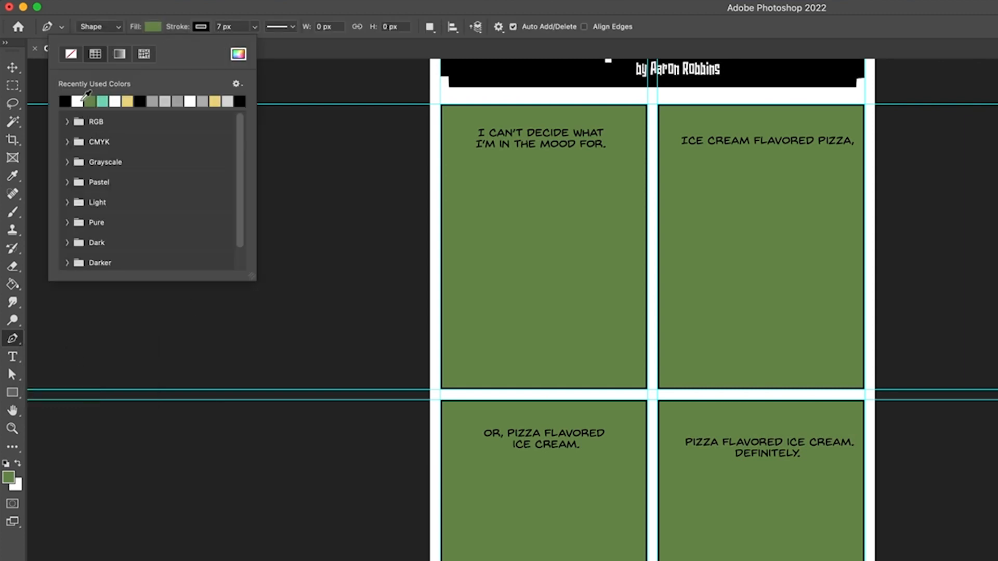
pyautogui.press('v')
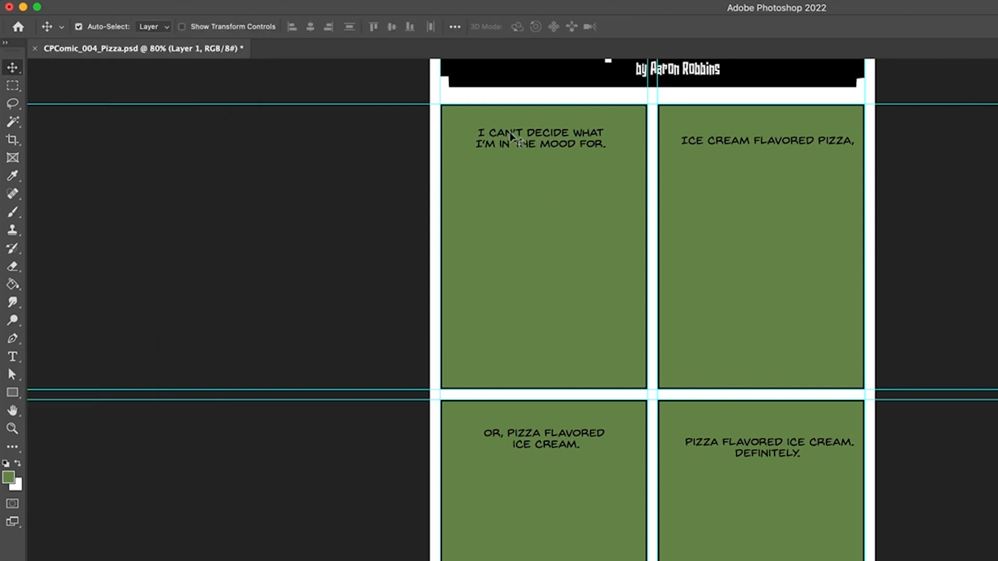
pyautogui.press('p')
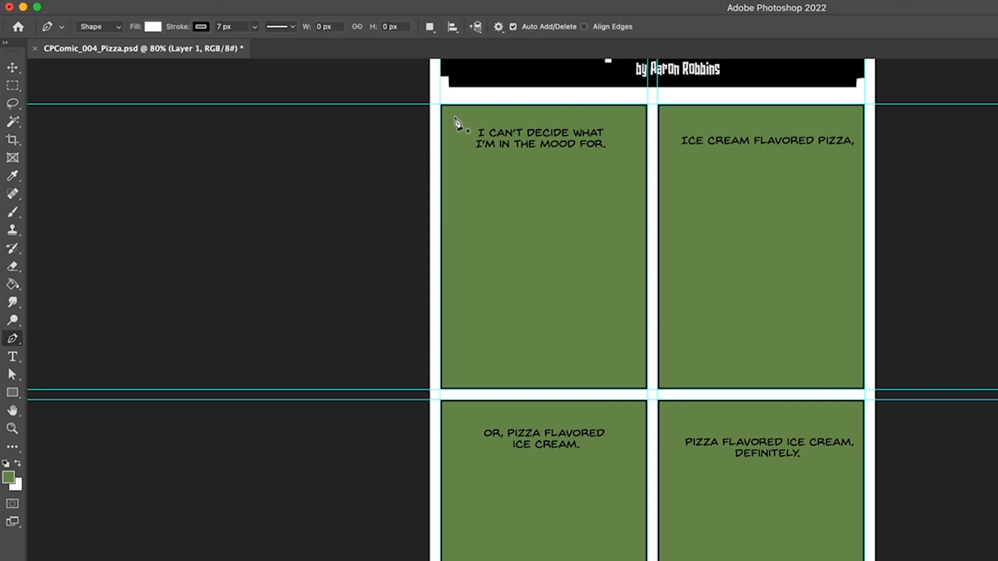
# Step: Draw a four-sided speech bubble with a downward tail around "I can't decide what I'm in the mood for." in the first panel
pyautogui.click(469, 119)
pyautogui.click(468, 156)
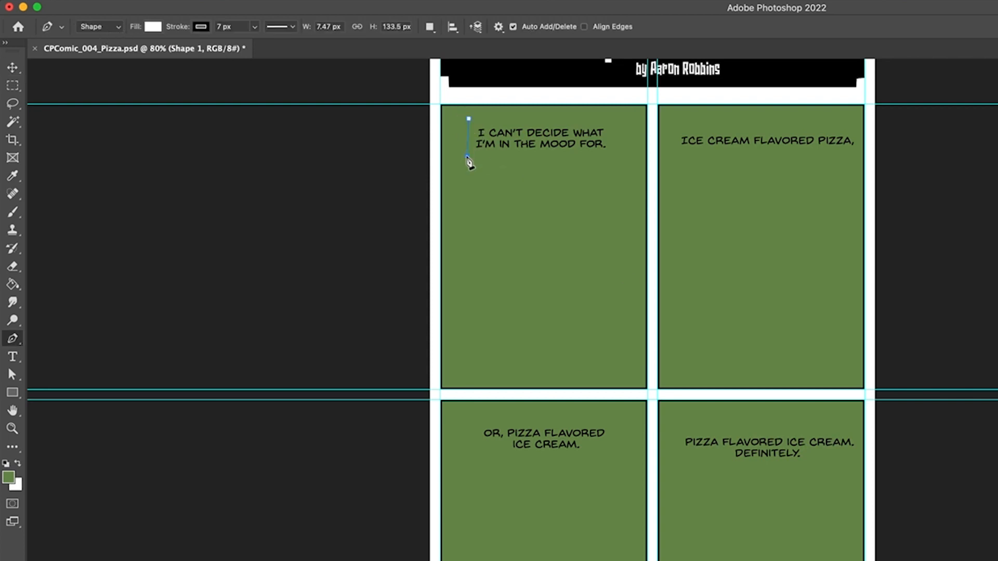
pyautogui.click(527, 157)
pyautogui.click(535, 188)
pyautogui.click(542, 158)
pyautogui.click(619, 160)
pyautogui.click(618, 119)
pyautogui.click(469, 120)
# Step: Draw a slanted speech bubble with a downward tail around "Ice cream flavored pizza," in the second panel
pyautogui.click(671, 121)
pyautogui.click(677, 163)
pyautogui.click(742, 166)
pyautogui.click(751, 208)
pyautogui.click(758, 167)
pyautogui.click(863, 160)
pyautogui.click(858, 122)
pyautogui.click(672, 121)
# Step: Draw a speech bubble with a downward tail around "Or, pizza flavored ice cream." in the third panel
pyautogui.click(477, 420)
pyautogui.click(472, 463)
pyautogui.click(533, 464)
pyautogui.click(541, 498)
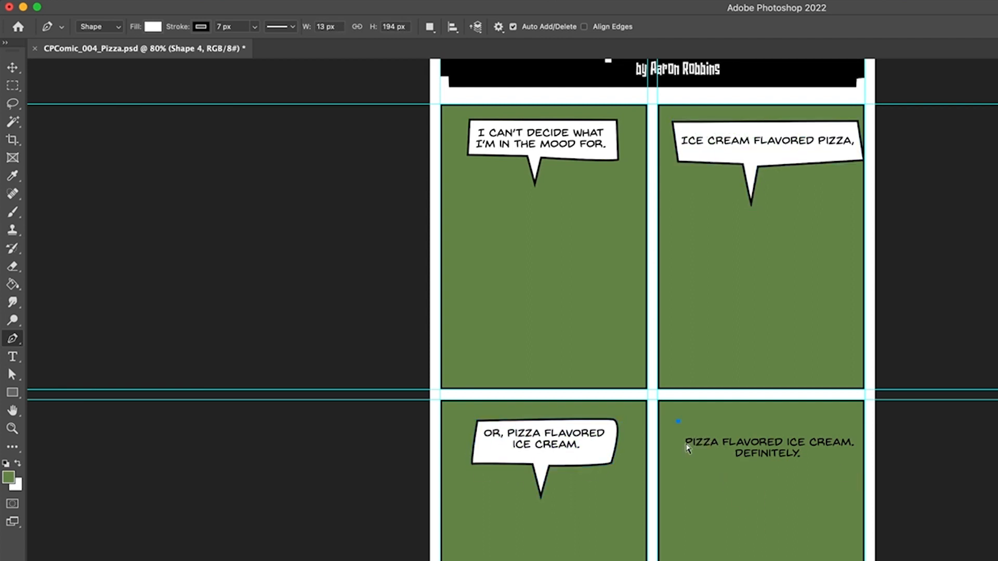
# Step: Draw a four-sided speech bubble without a tail around "Pizza flavored ice cream. Definitely." in the fourth panel
pyautogui.click(681, 476)
pyautogui.click(855, 473)
pyautogui.click(854, 426)
pyautogui.press('v')
# Step: Move the first two panels' speech bubbles down from their text with the Path Selection tool
pyautogui.click(12, 374)
pyautogui.click(85, 373)
pyautogui.moveTo(543, 139); pyautogui.dragTo(546, 159)
pyautogui.moveTo(767, 142); pyautogui.dragTo(748, 170)
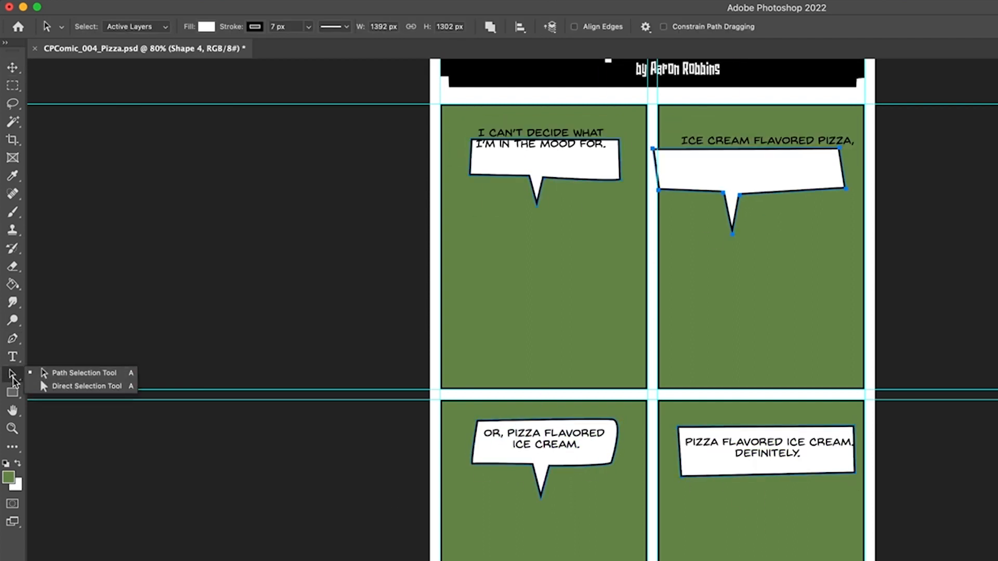
# Step: Using Direct Selection, nudge the first panel's bubble up and slightly left around its text, and stretch its tail tip down and to the right
pyautogui.click(86, 386)
pyautogui.moveTo(457, 124); pyautogui.dragTo(650, 146)
pyautogui.hotkey('shift', 'Up')
pyautogui.hotkey('shift', 'Up')
pyautogui.hotkey('shift', 'Up')
pyautogui.hotkey('shift', 'Up')
pyautogui.hotkey('shift', 'Up')
pyautogui.hotkey('shift', 'Up')
pyautogui.hotkey('shift', 'Up')
pyautogui.hotkey('shift', 'Up')
pyautogui.hotkey('shift', 'Up')
pyautogui.hotkey('shift', 'Up')
pyautogui.hotkey('shift', 'Up')
pyautogui.hotkey('shift', 'Up')
pyautogui.hotkey('shift', 'Up')
pyautogui.hotkey('shift', 'Up')
pyautogui.hotkey('shift', 'Left')
pyautogui.hotkey('shift', 'Left')
pyautogui.moveTo(537, 190); pyautogui.dragTo(548, 214)
# Step: Select all points of the second panel's bubble and nudge it up and right so it frames "Ice cream flavored pizza,"
pyautogui.moveTo(650, 135); pyautogui.dragTo(869, 255)
pyautogui.hotkey('shift', 'Up')
pyautogui.hotkey('shift', 'Up')
pyautogui.hotkey('shift', 'Up')
pyautogui.hotkey('shift', 'Up')
pyautogui.hotkey('shift', 'Up')
pyautogui.hotkey('shift', 'Up')
pyautogui.hotkey('shift', 'Up')
pyautogui.hotkey('shift', 'Up')
pyautogui.hotkey('shift', 'Up')
pyautogui.hotkey('shift', 'Up')
pyautogui.hotkey('shift', 'Right')
pyautogui.hotkey('shift', 'Right')
pyautogui.hotkey('shift', 'Right')
pyautogui.hotkey('shift', 'Right')
pyautogui.hotkey('shift', 'Right')
pyautogui.hotkey('shift', 'Right')
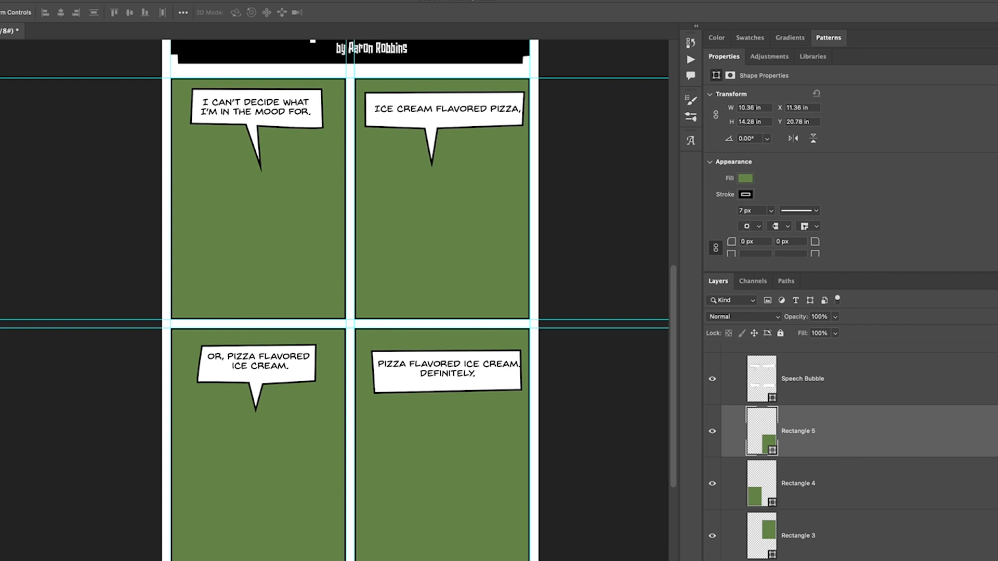
# Step: Switch to the comic outline document and highlight the headings "Text (Speech)" and "Art - Part 1 - Fishing for good seeds." in amber
pyautogui.scroll(3, 817, 554)
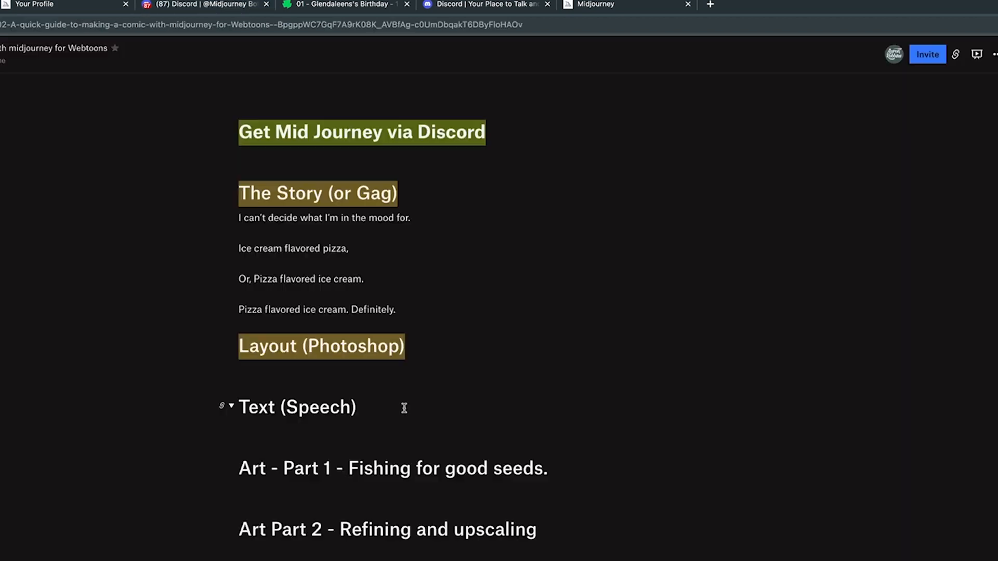
pyautogui.moveTo(358, 414); pyautogui.dragTo(211, 408)
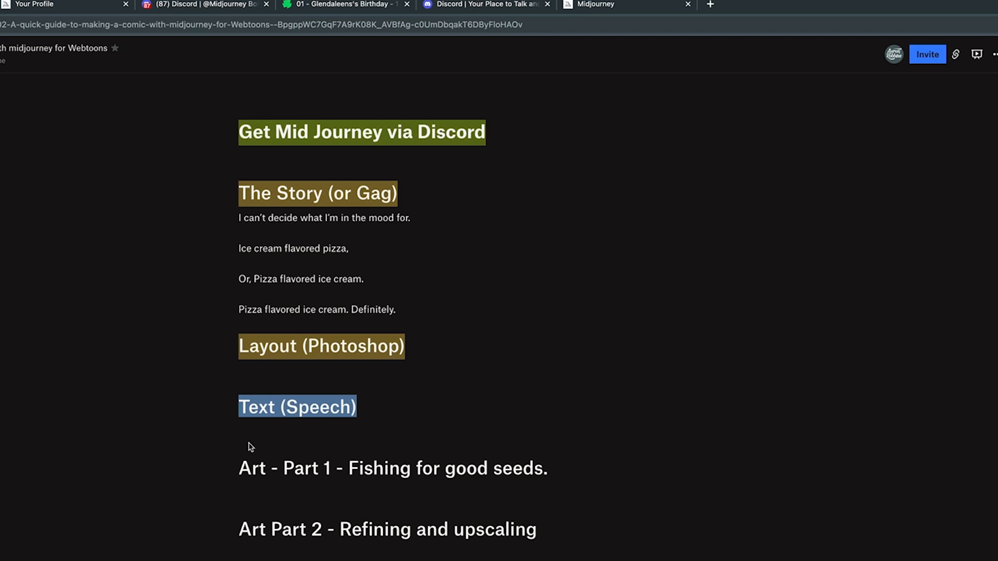
pyautogui.click(342, 408)
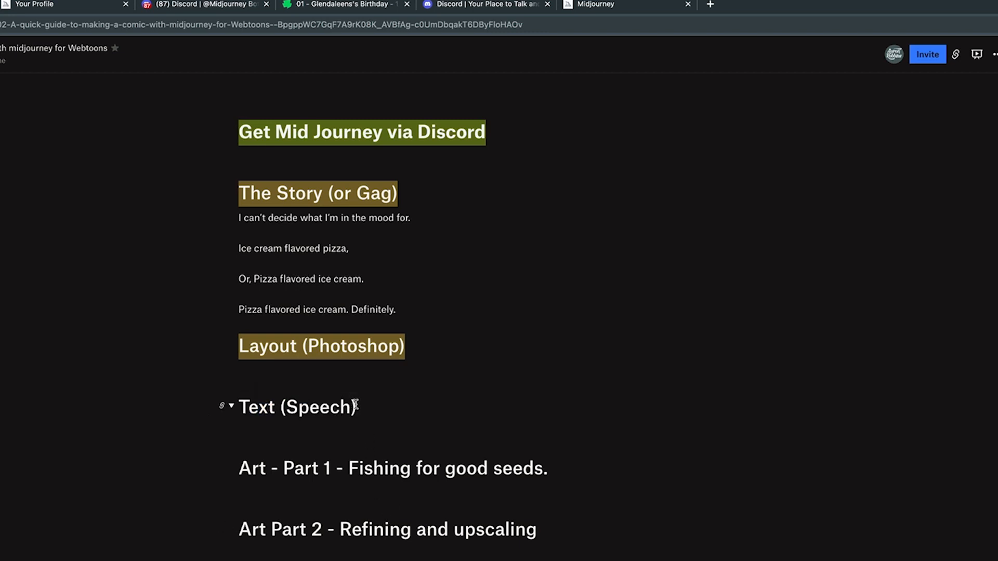
pyautogui.moveTo(356, 408); pyautogui.dragTo(238, 403)
pyautogui.click(250, 380)
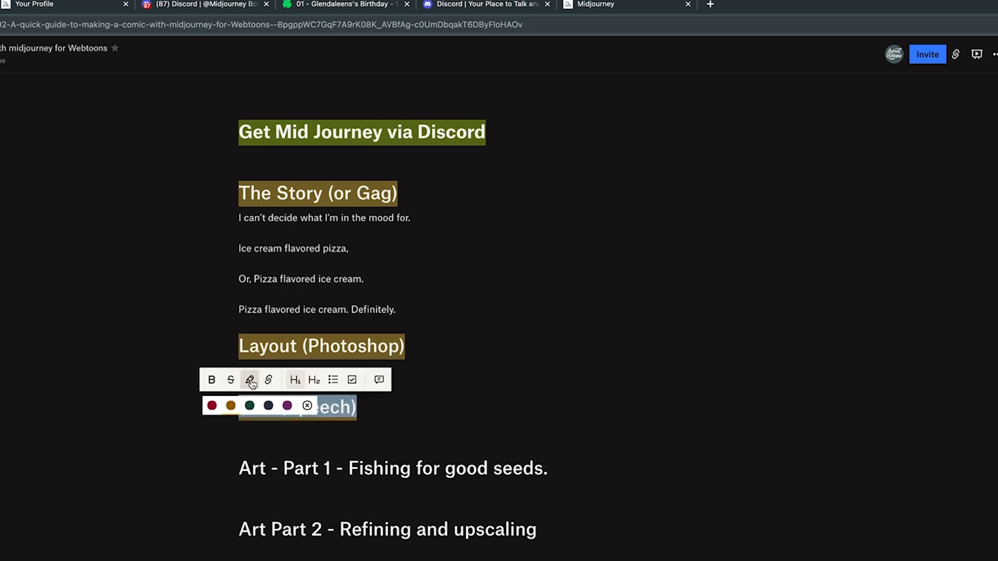
pyautogui.click(230, 405)
pyautogui.moveTo(584, 468); pyautogui.dragTo(172, 464)
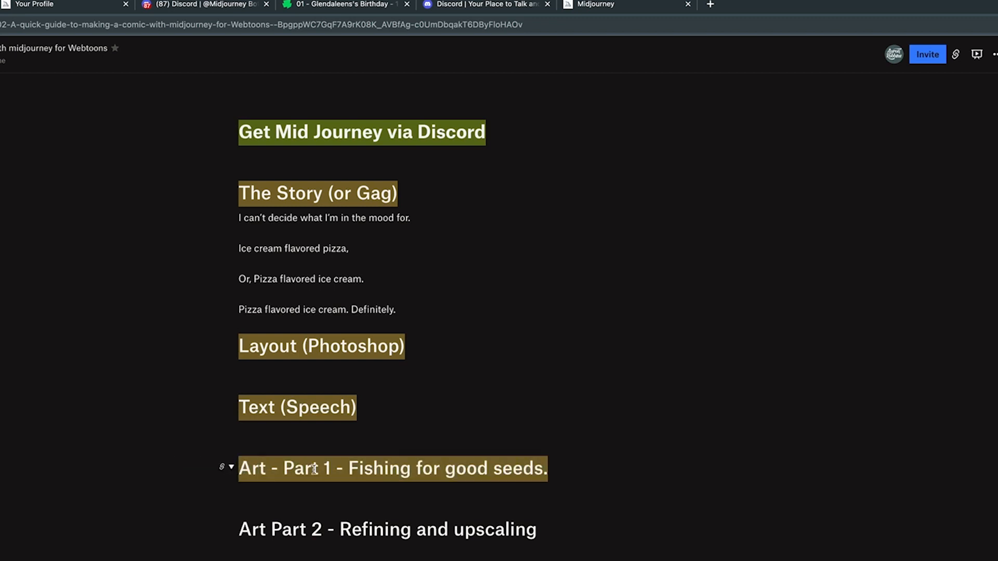
# Step: Switch to Discord's Midjourney Bot chat, correct "cartton" and submit the prompt "teenage panda character comic book style cartoon style --ar 9:16"
pyautogui.click(179, 5)
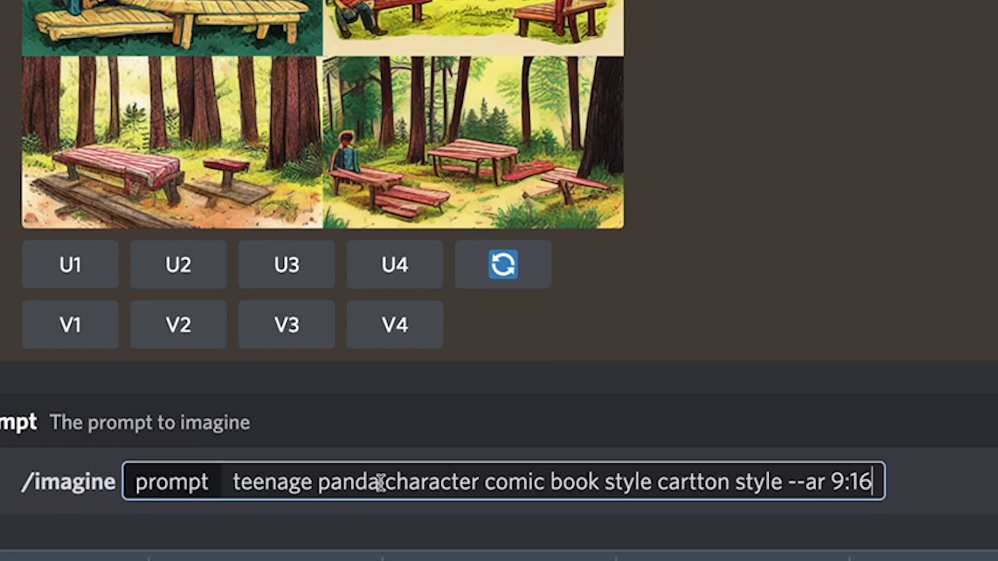
pyautogui.click(706, 482)
pyautogui.press('BackSpace')
pyautogui.write('o')
pyautogui.press('Return')
# Step: Submit a new imagine prompt "teenage nerdy kid camping forest comic book style steve ditko style --ar 9:16"
pyautogui.write('/imagine')
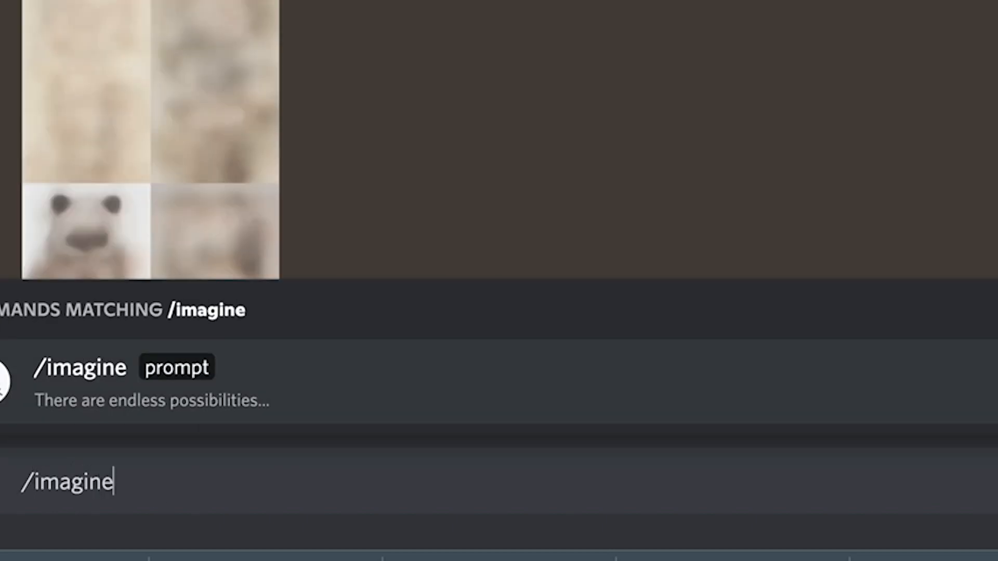
pyautogui.press('Tab')
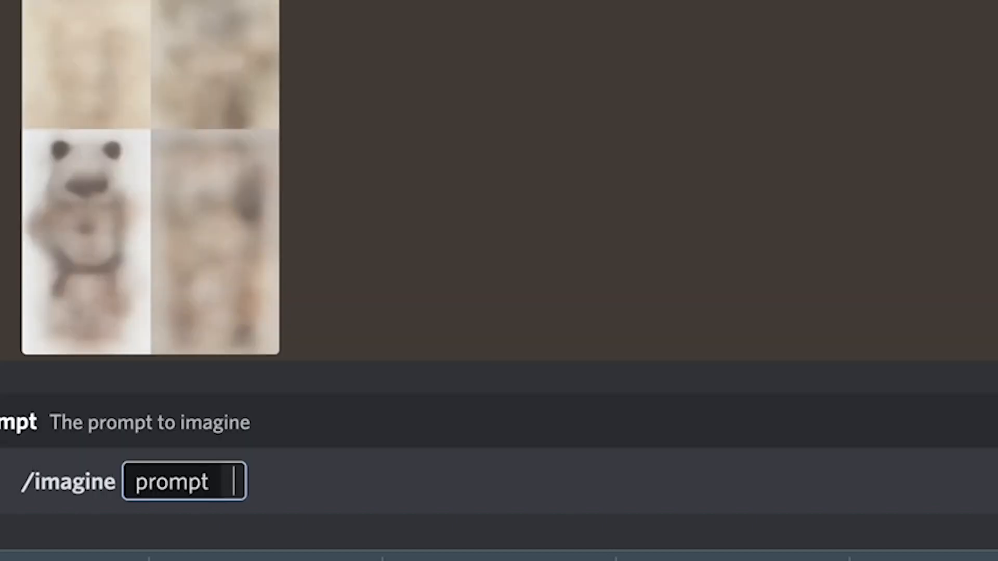
pyautogui.write('ten')
pyautogui.press('BackSpace')
pyautogui.write('enage')
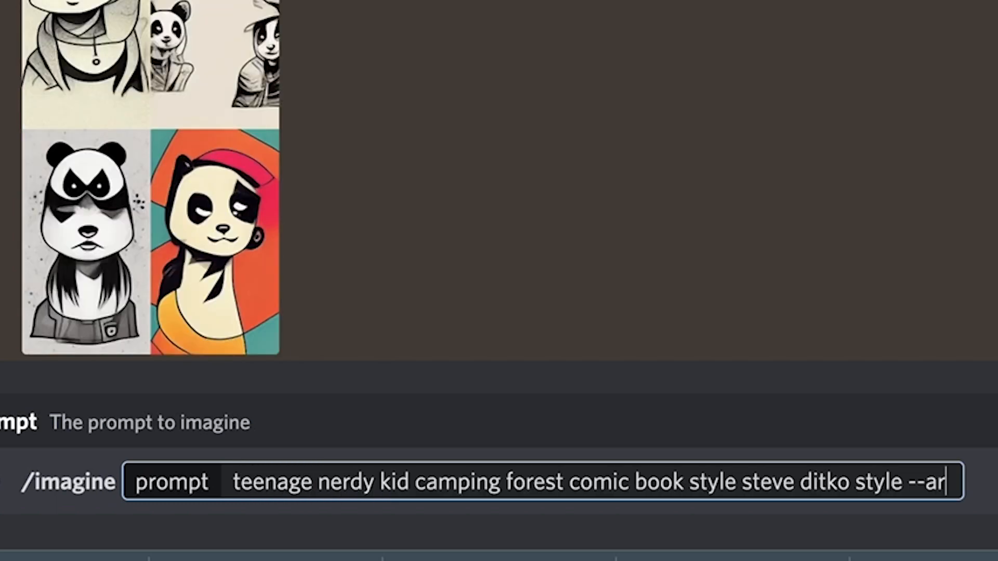
pyautogui.press('BackSpace')
pyautogui.press('BackSpace')
pyautogui.press('BackSpace')
pyautogui.press('BackSpace')
pyautogui.press('BackSpace')
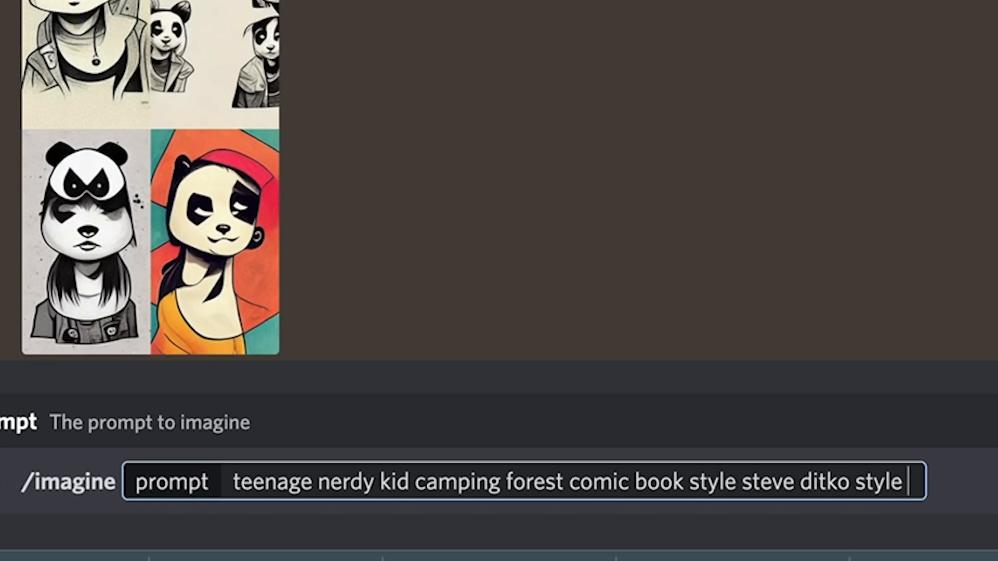
pyautogui.write('--ar')
pyautogui.press('BackSpace')
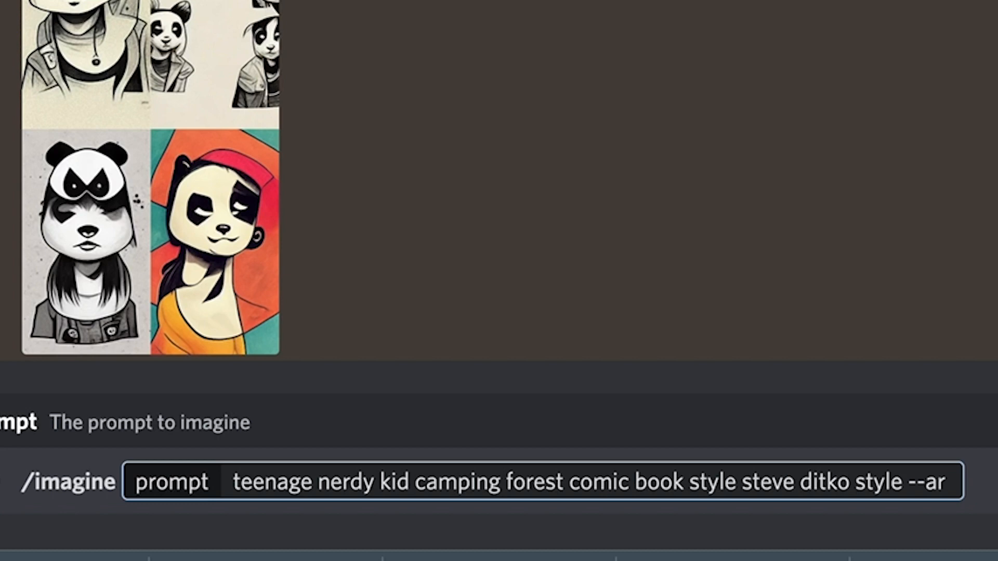
pyautogui.write('9:16')
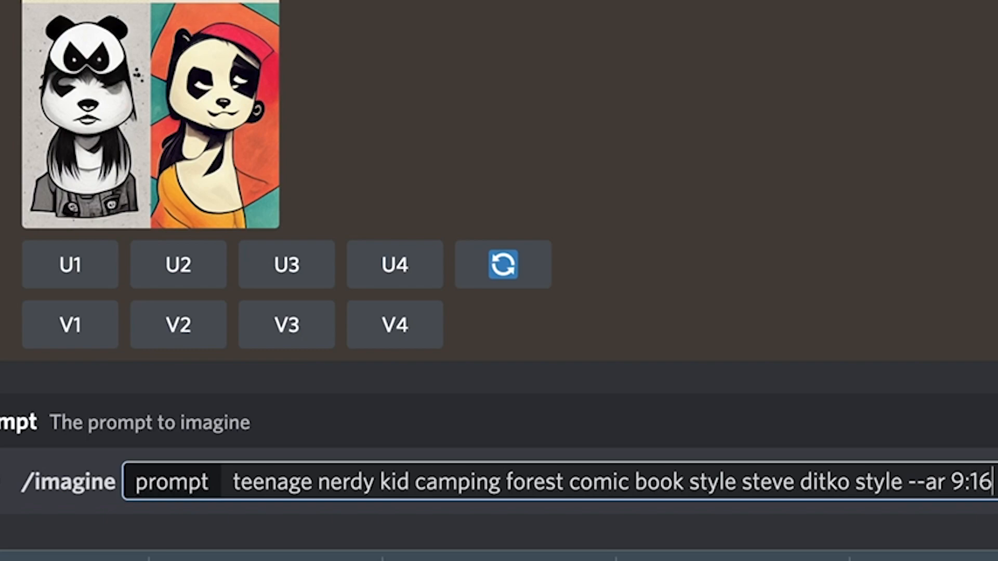
pyautogui.press('Return')
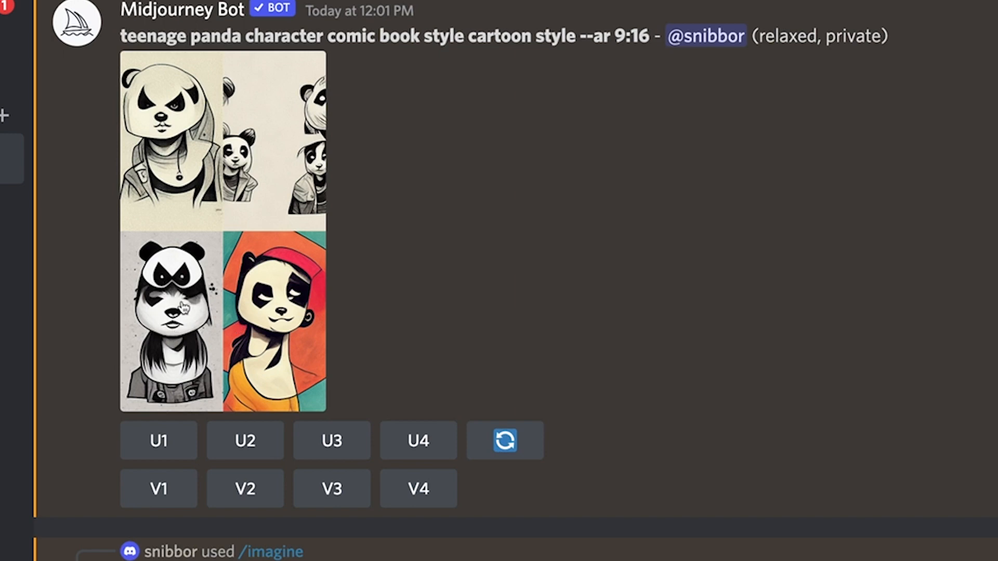
# Step: Generate variations of the third panda image from the teenage panda grid and view the results
pyautogui.scroll(-7, 156, 375)
pyautogui.scroll(7, 219, 317)
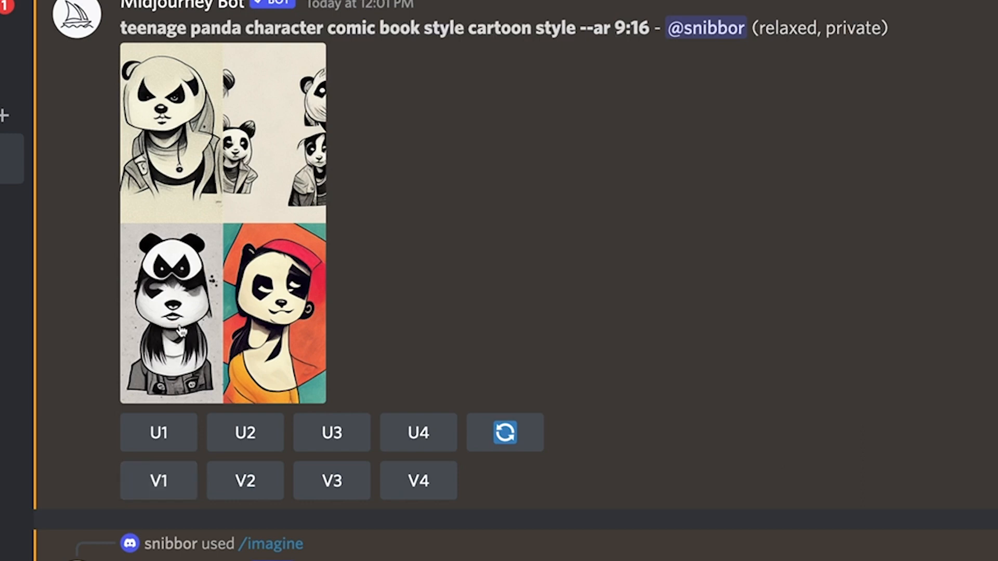
pyautogui.click(335, 481)
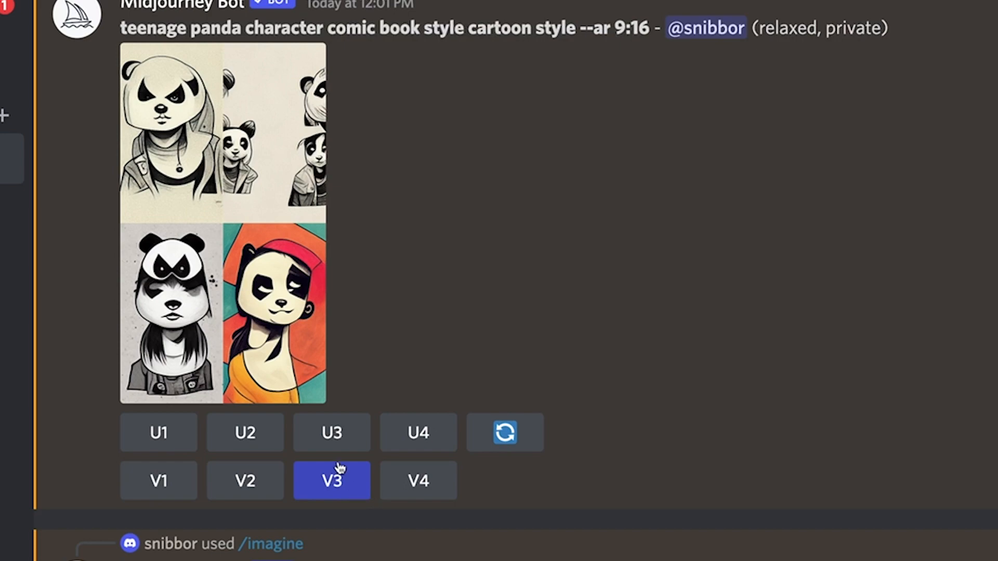
pyautogui.scroll(-15, 313, 453)
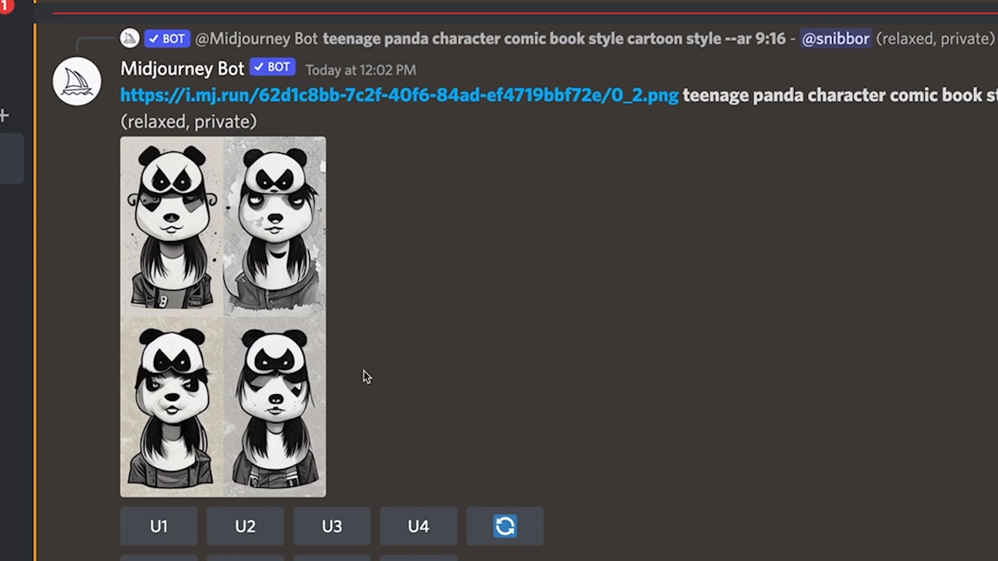
pyautogui.scroll(-2, 366, 376)
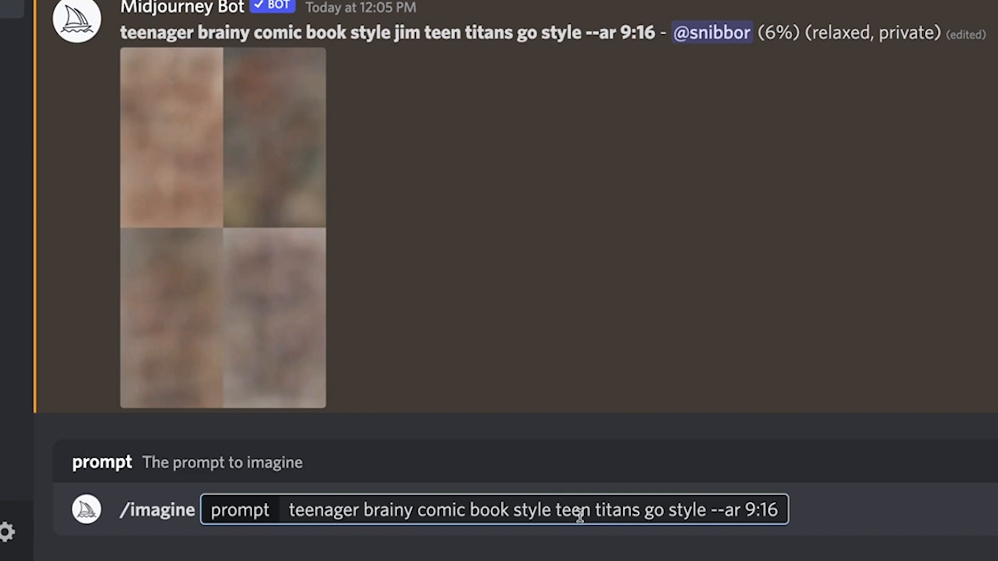
# Step: Add commas after "comic book style" and "brainy", and submit the prompt "teenager brainy, comic book style, teen titans go style --ar 9:16"
pyautogui.write(',')
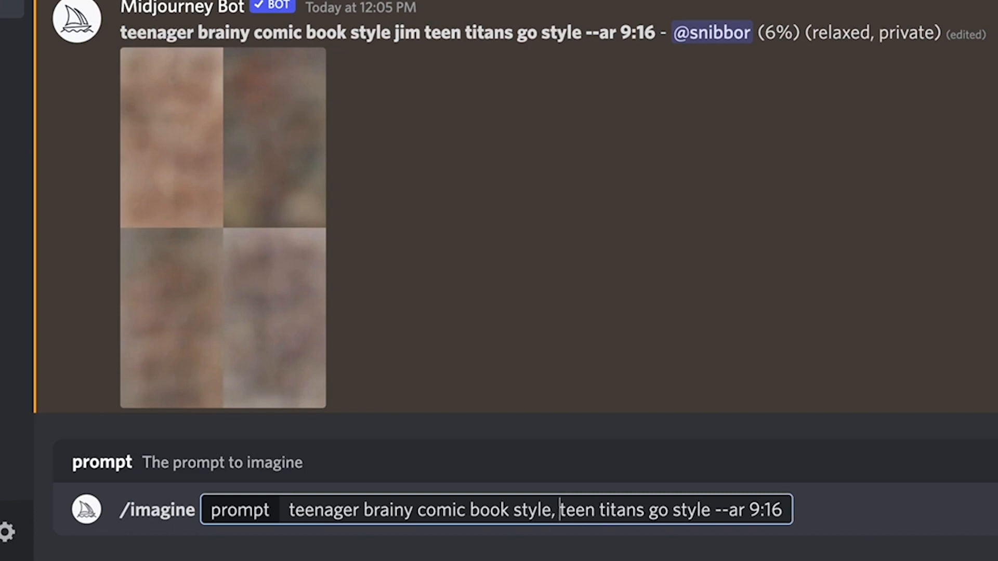
pyautogui.click(410, 510)
pyautogui.write(',')
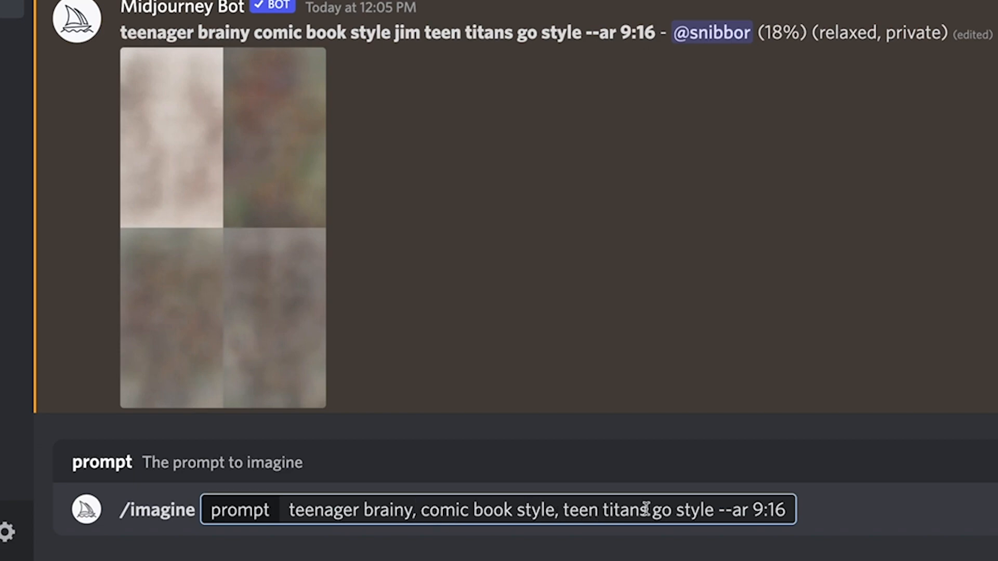
pyautogui.click(788, 510)
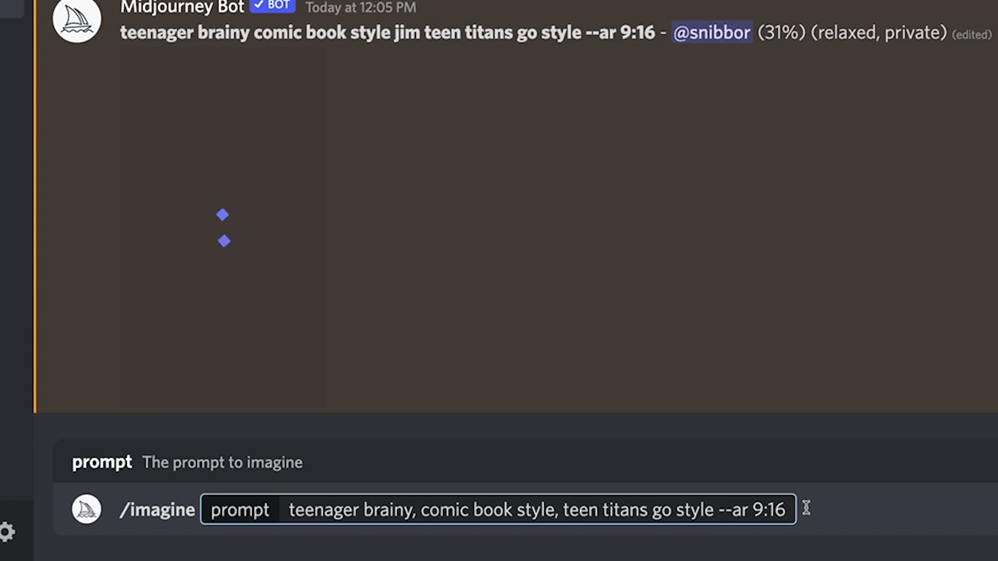
pyautogui.press('Right')
pyautogui.press('Left')
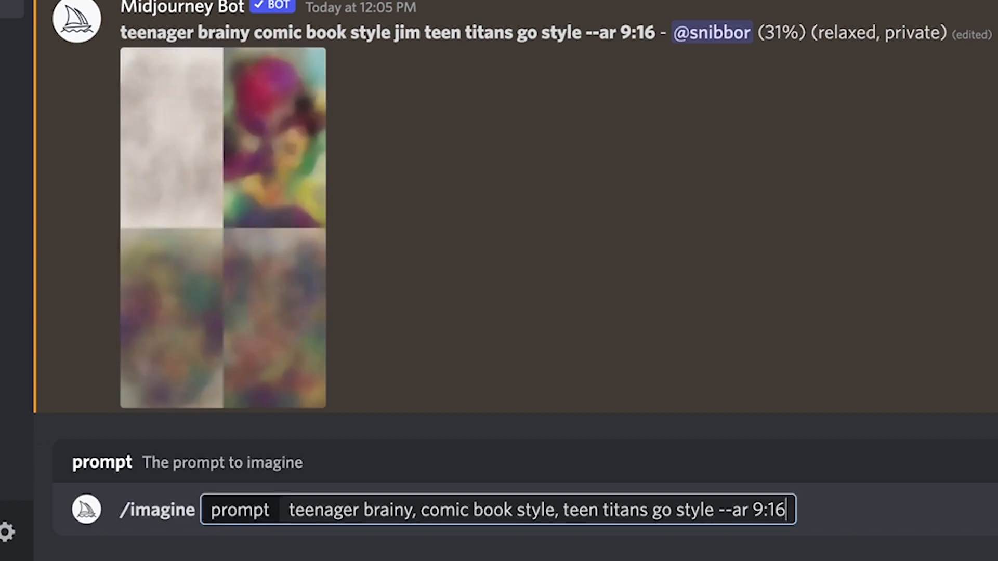
pyautogui.press('Return')
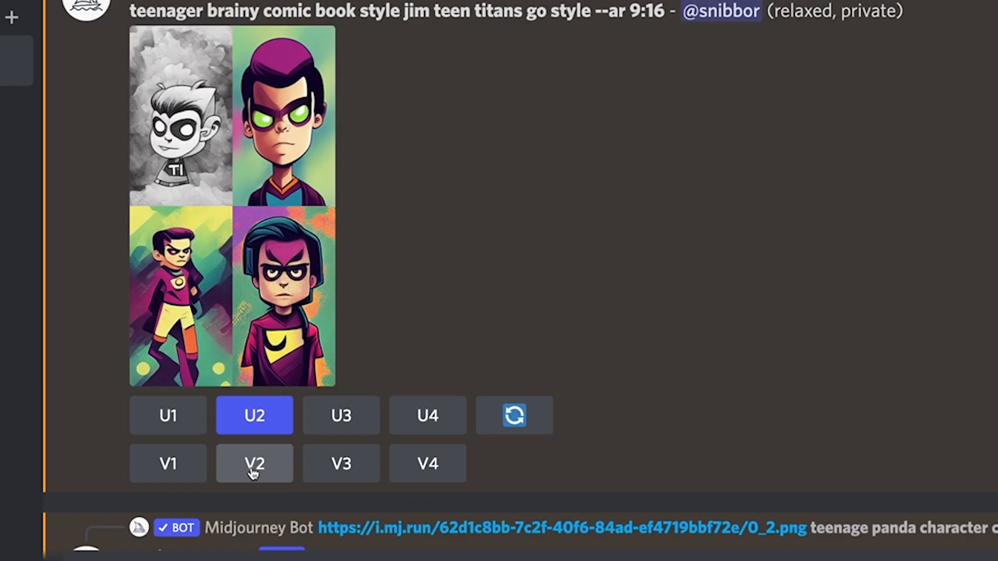
# Step: Generate variations of the second image in the brainy teenager grid and examine the four resulting portraits
pyautogui.click(253, 471)
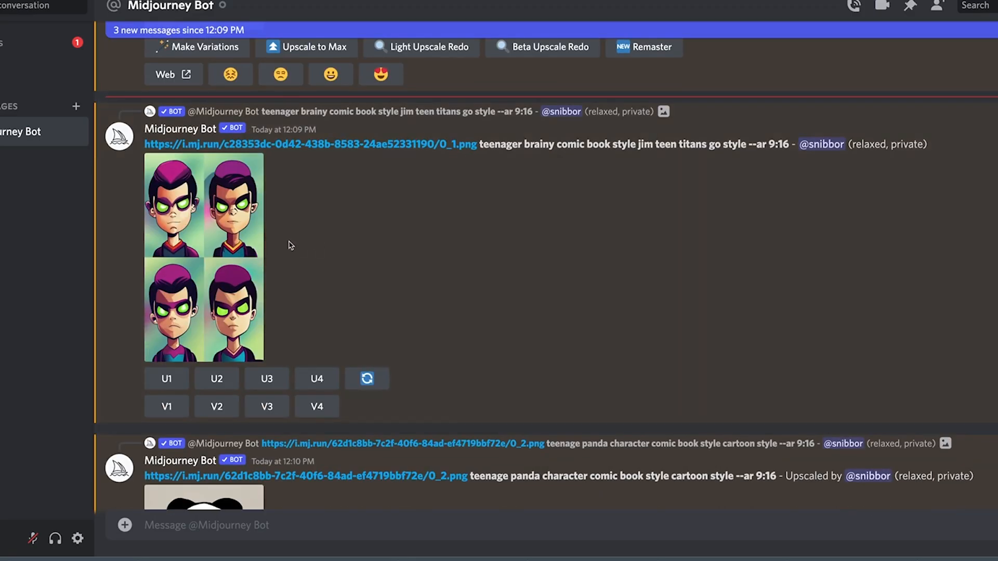
pyautogui.click(237, 241)
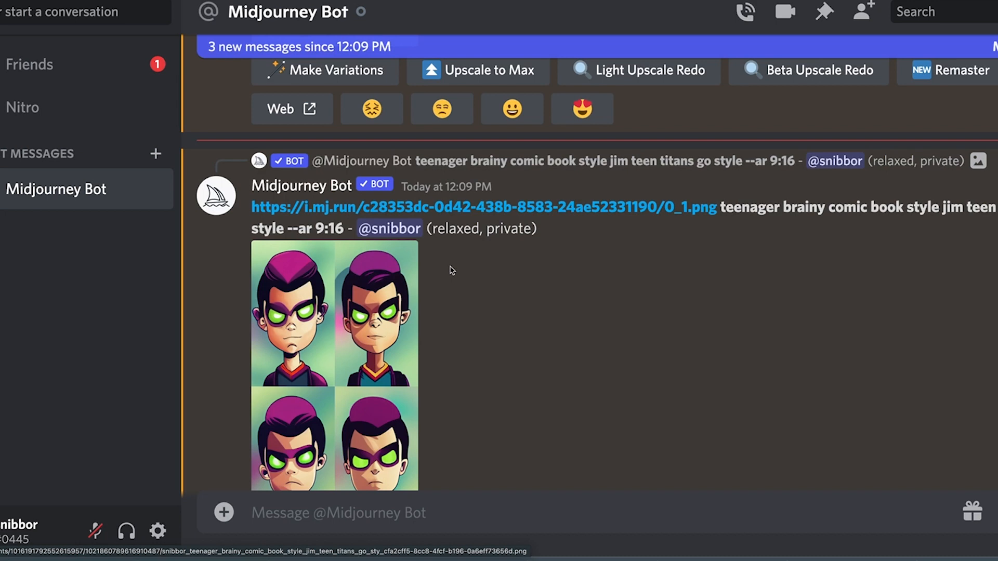
pyautogui.scroll(-3, 450, 270)
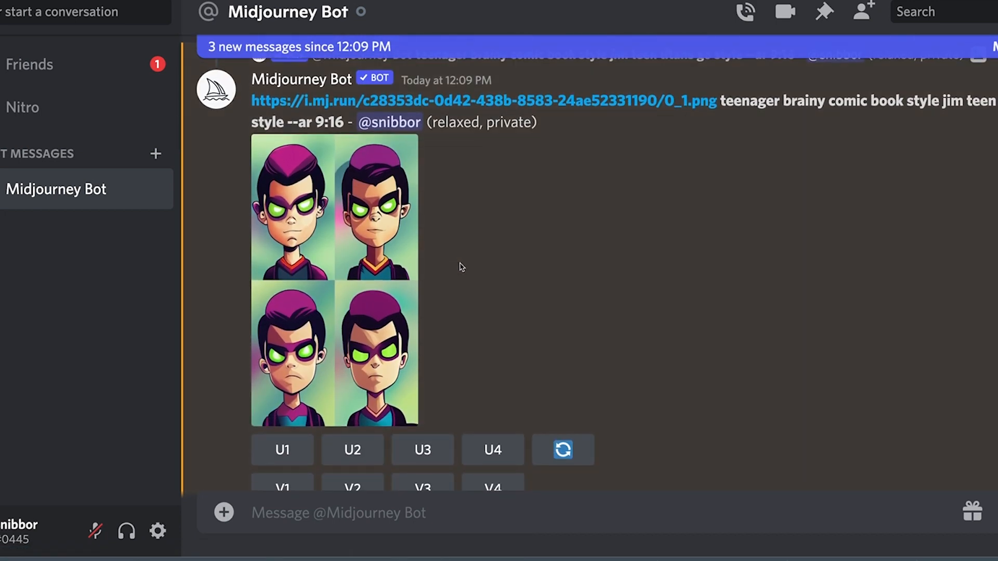
pyautogui.scroll(-1, 461, 267)
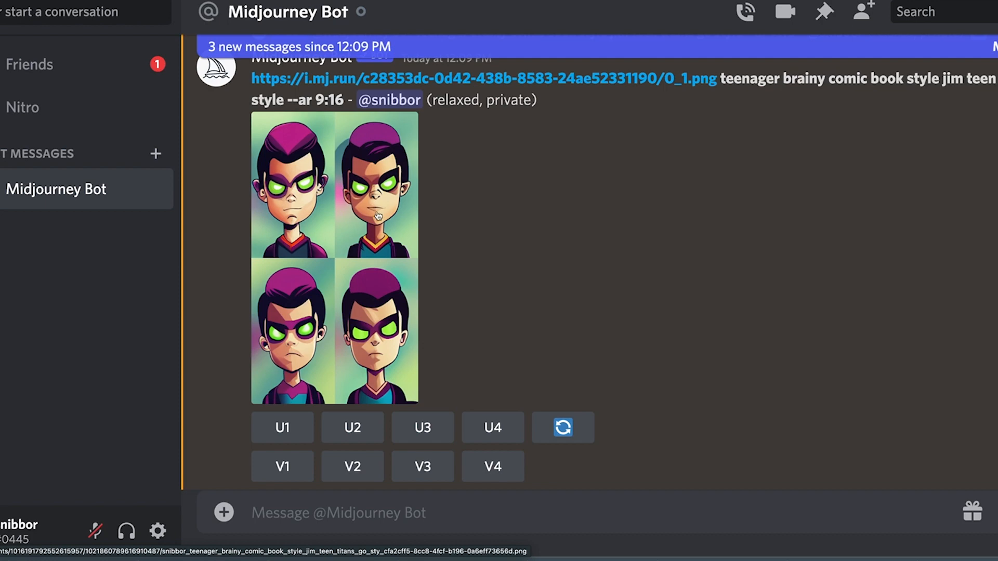
# Step: Upscale the first variation of the masked teenager portrait and check its progress
pyautogui.click(283, 437)
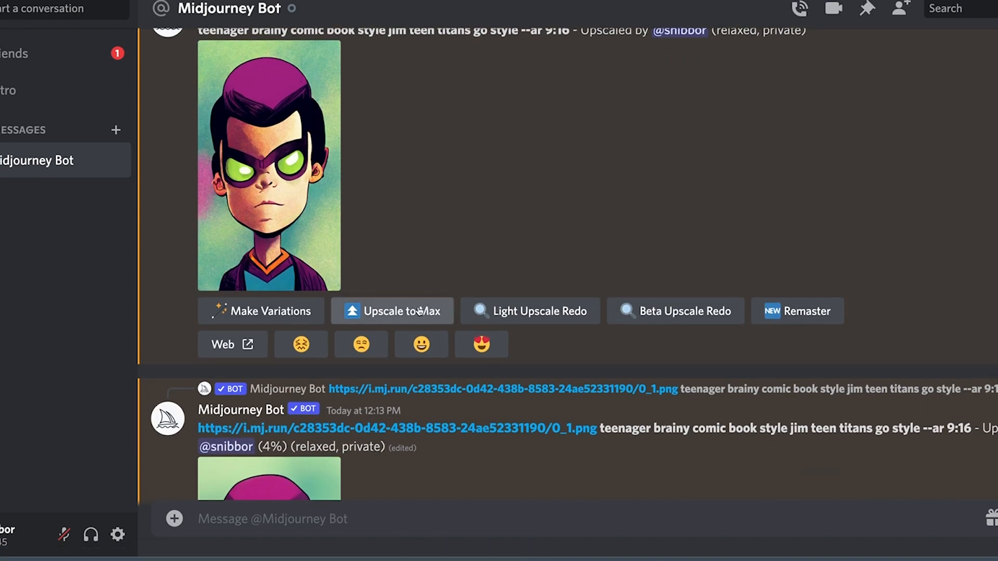
pyautogui.scroll(-4, 407, 295)
pyautogui.scroll(3, 407, 294)
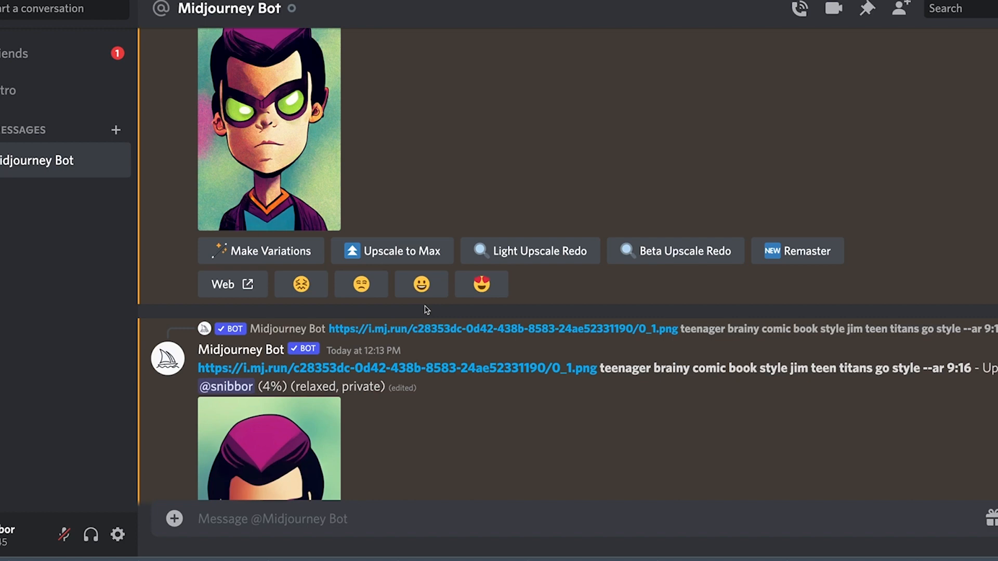
pyautogui.scroll(1, 426, 310)
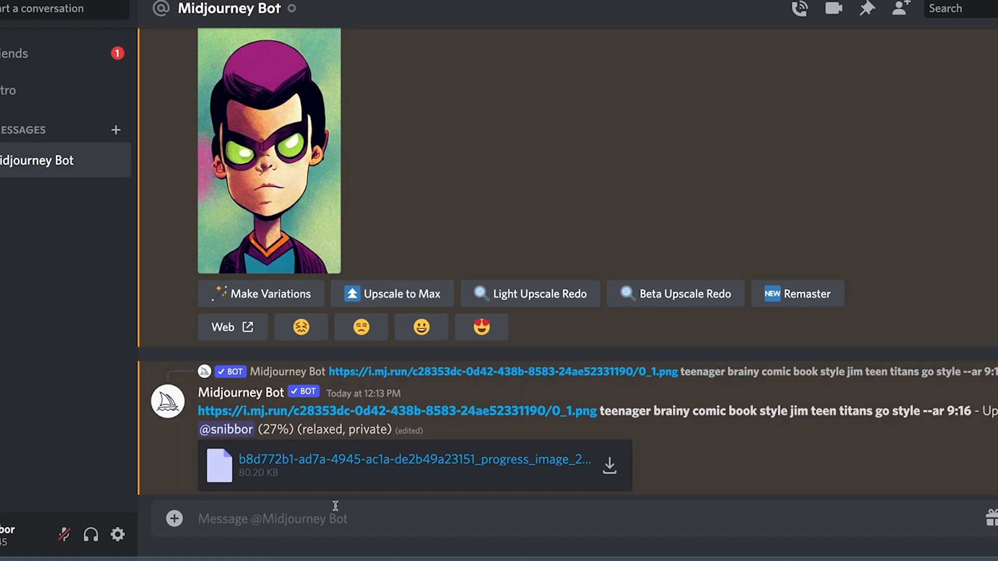
# Step: Submit an imagine prompt for "pizza ice cream comic book style, teen titans go style --ar 9:16"
pyautogui.write('/imagi')
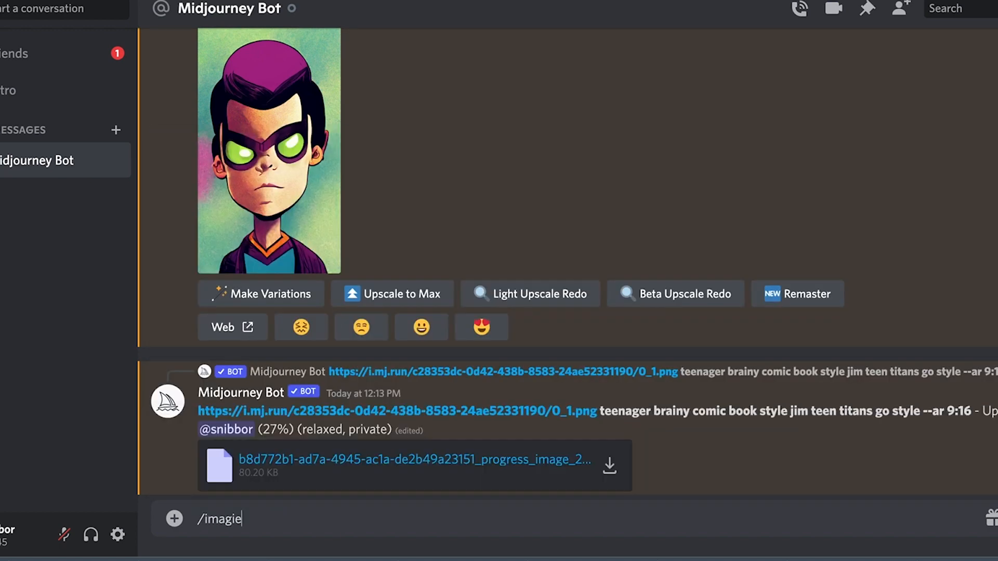
pyautogui.write('n')
pyautogui.press('Tab')
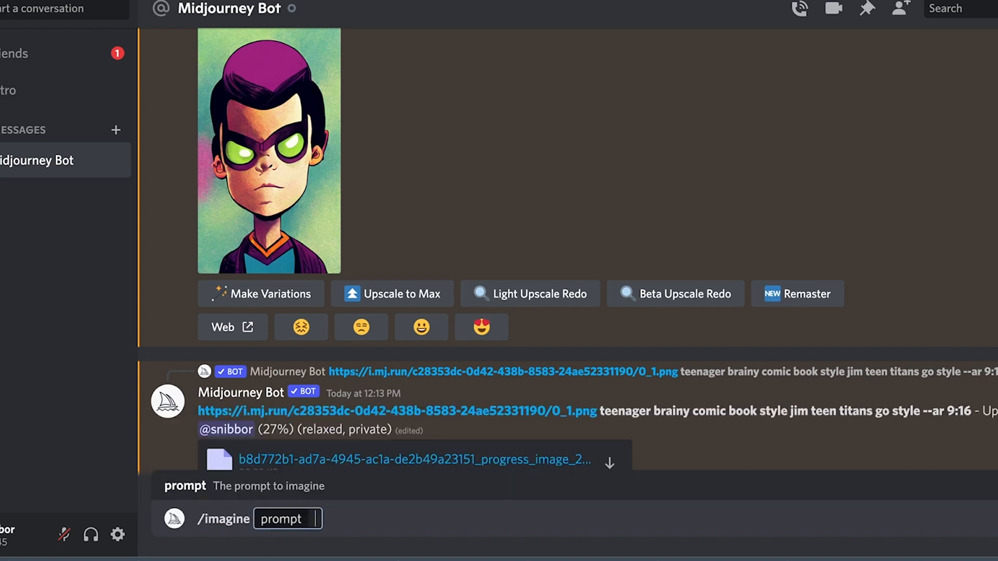
pyautogui.write('pizza ice')
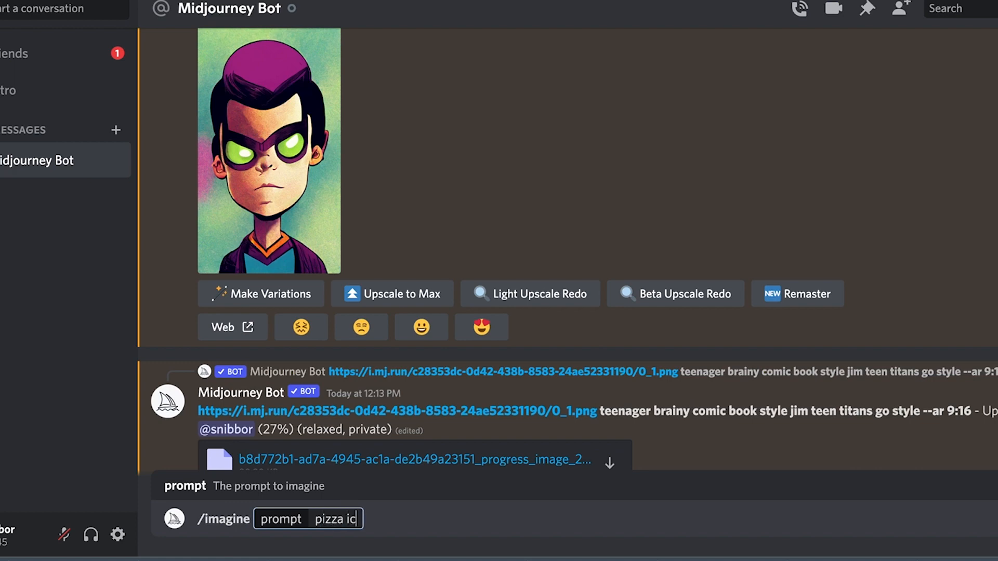
# Step: Start another imagine prompt and enter "ice cream pizza" as its subject
pyautogui.write('/imag')
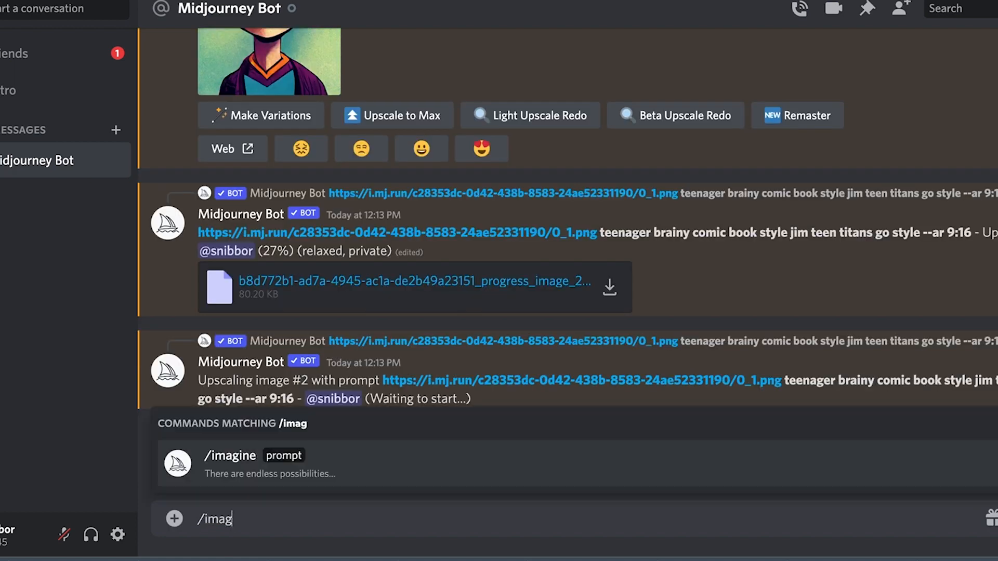
pyautogui.press('Tab')
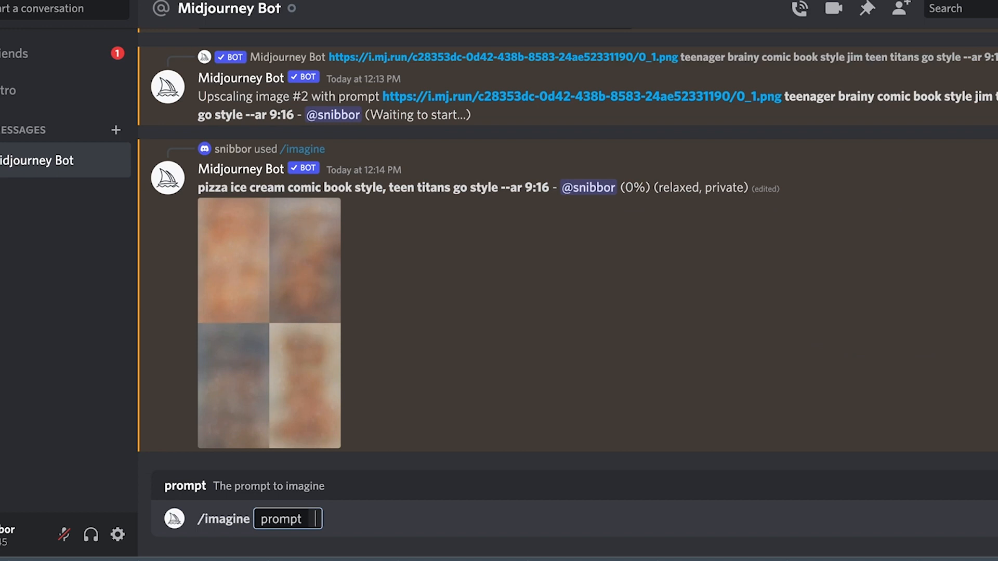
pyautogui.write('ice cream pizza')
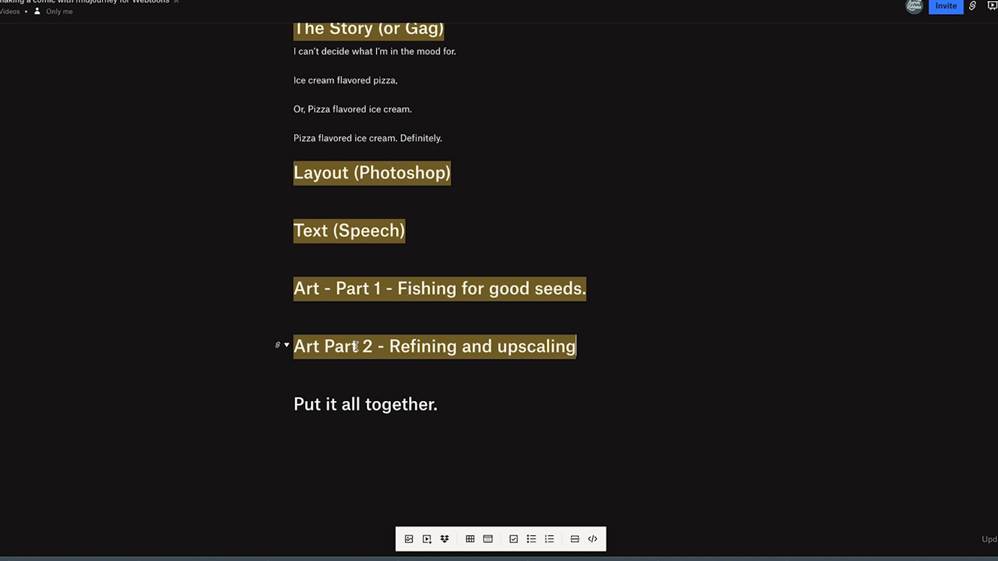
# Step: Highlight the heading "Put it all together." in the same dark yellow as the headings above it
pyautogui.moveTo(296, 404); pyautogui.dragTo(474, 415)
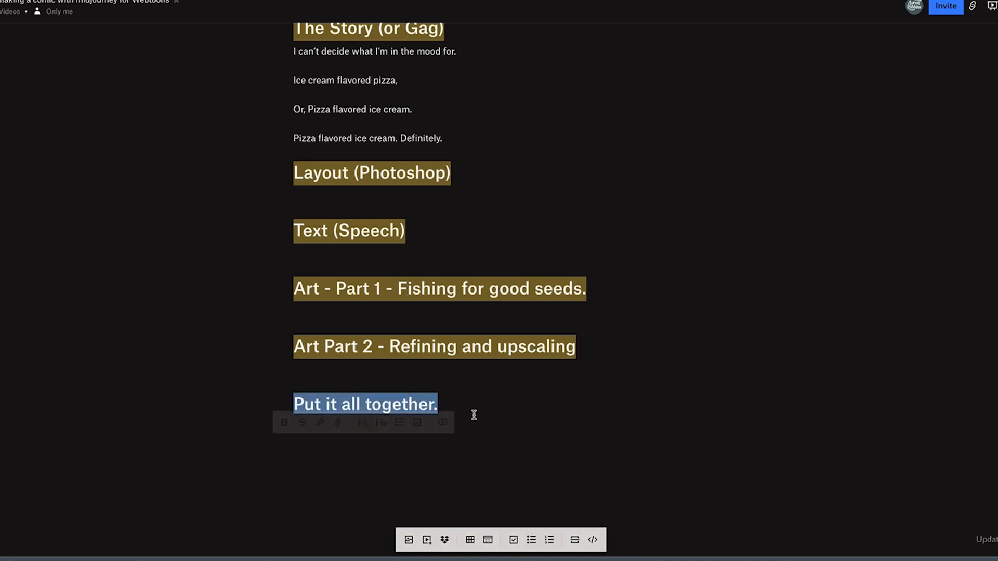
pyautogui.click(320, 433)
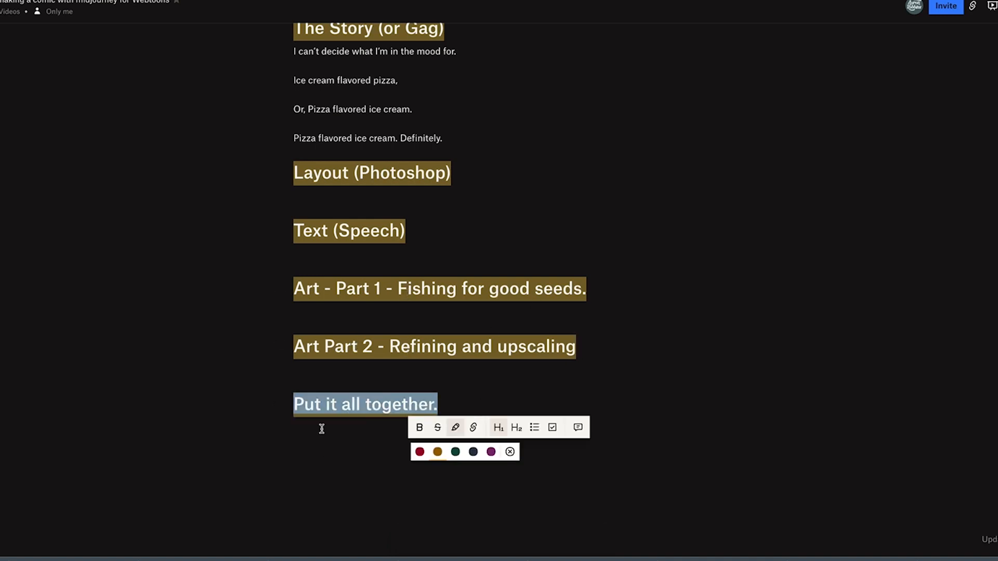
pyautogui.click(436, 451)
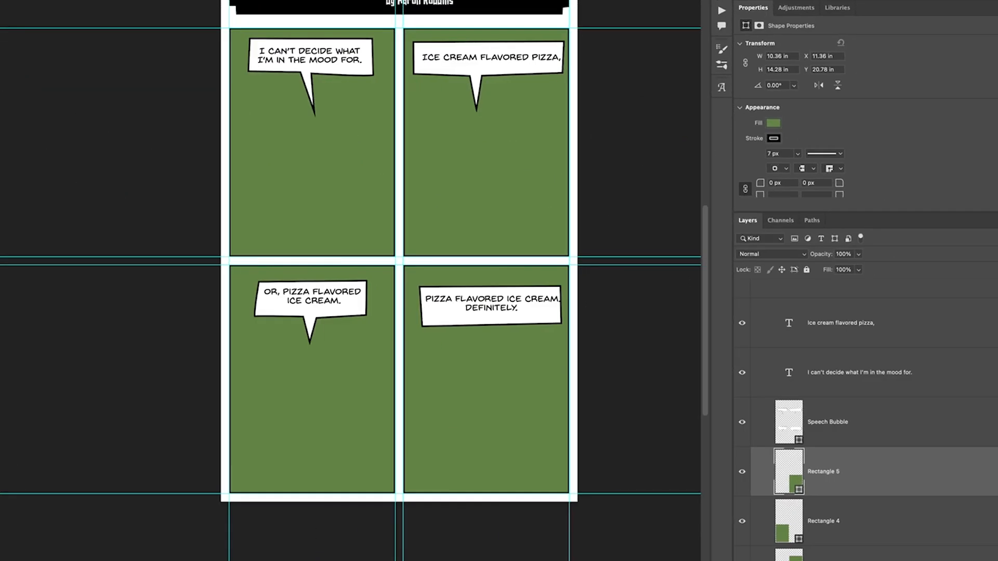
# Step: In Photoshop, cut the entire masked teenager portrait from its document, close that document, and return to the comic page
pyautogui.click(358, 165)
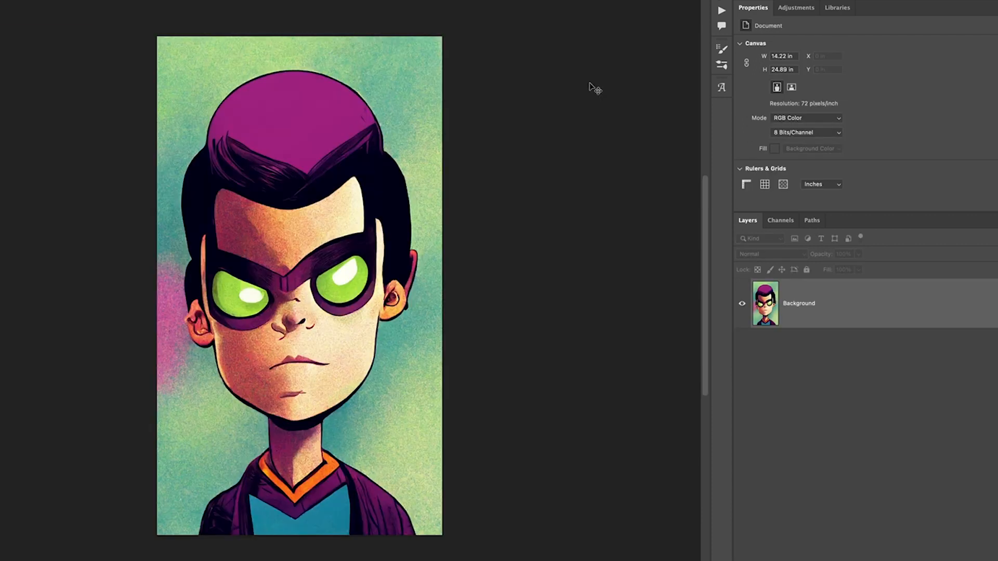
pyautogui.press('super+a')
pyautogui.press('super+x')
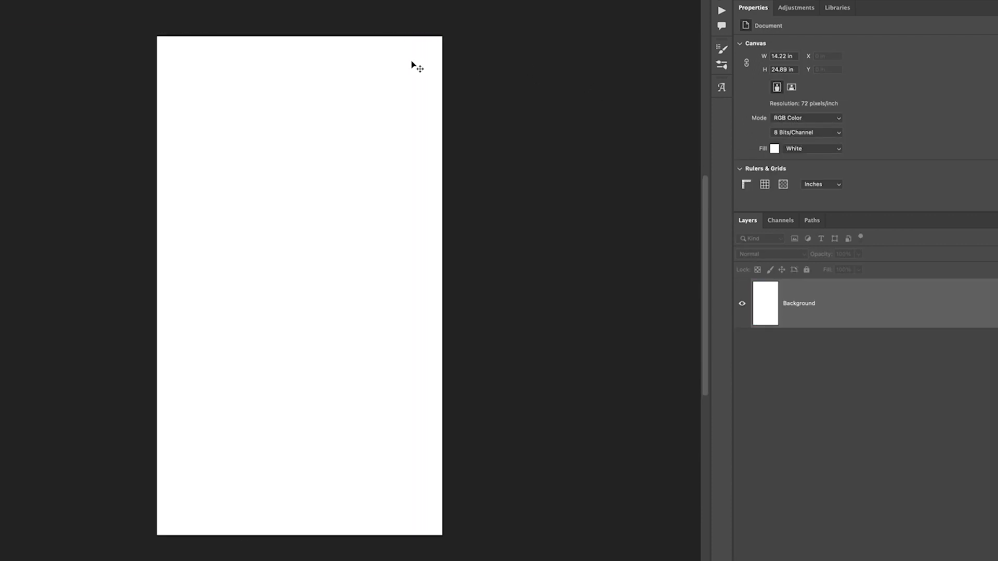
pyautogui.press('super+w')
pyautogui.click(512, 193)
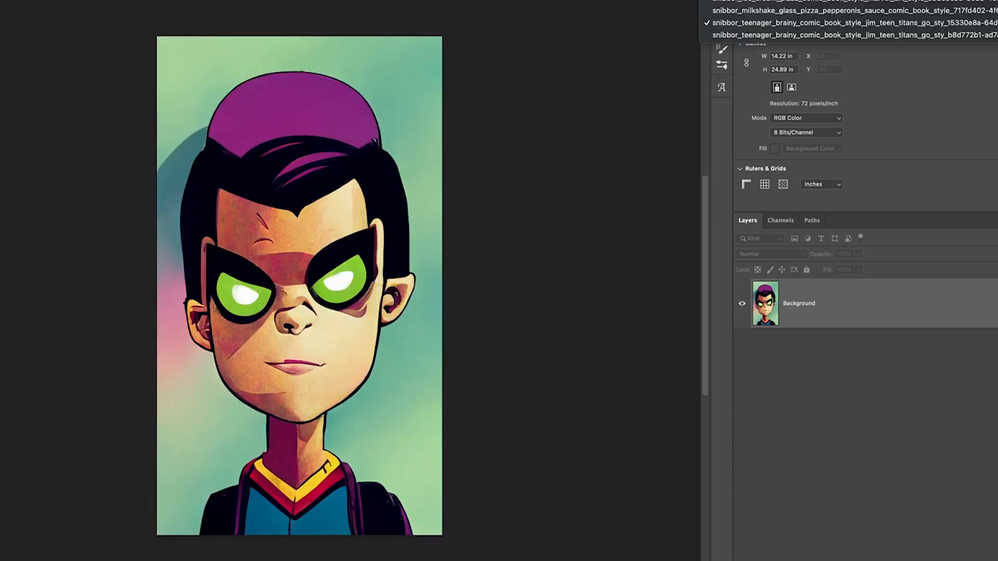
pyautogui.click(854, 1)
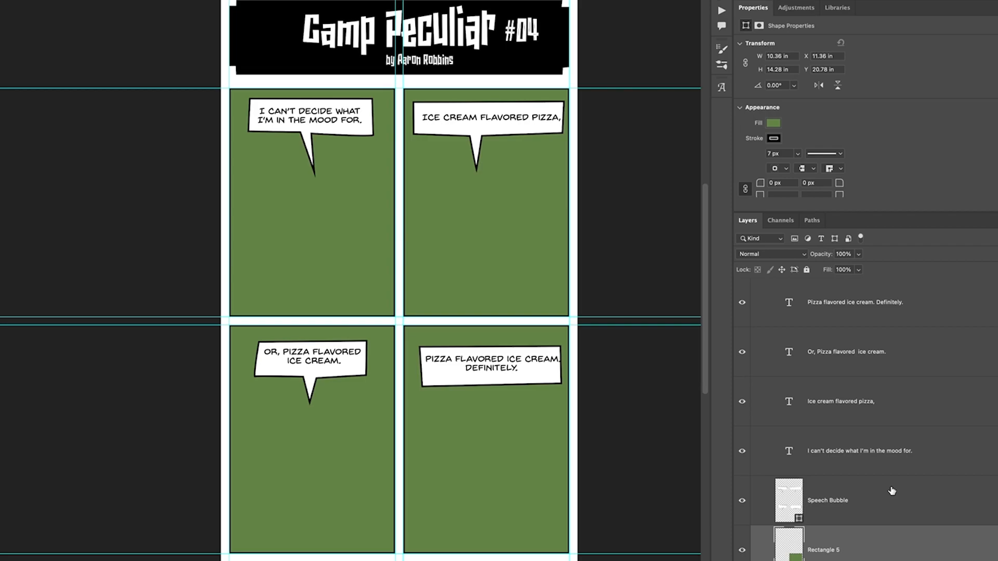
# Step: Paste the masked teenager portrait just above the Rectangle 2 layer and clip it to that first comic panel
pyautogui.scroll(-3, 892, 491)
pyautogui.scroll(-1, 892, 492)
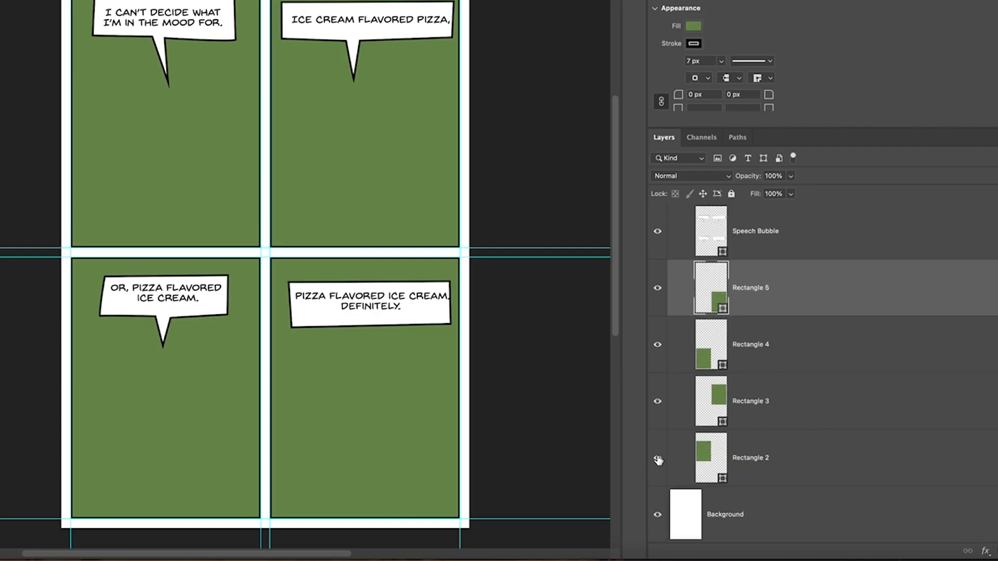
pyautogui.click(658, 458)
pyautogui.click(658, 458)
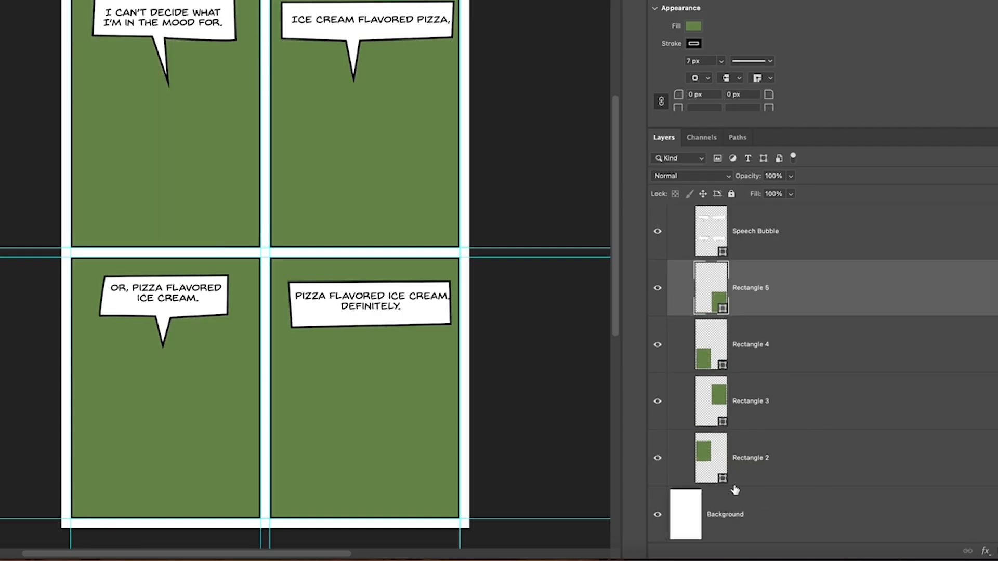
pyautogui.click(827, 470)
pyautogui.press('super+v')
pyautogui.scroll(-1, 762, 492)
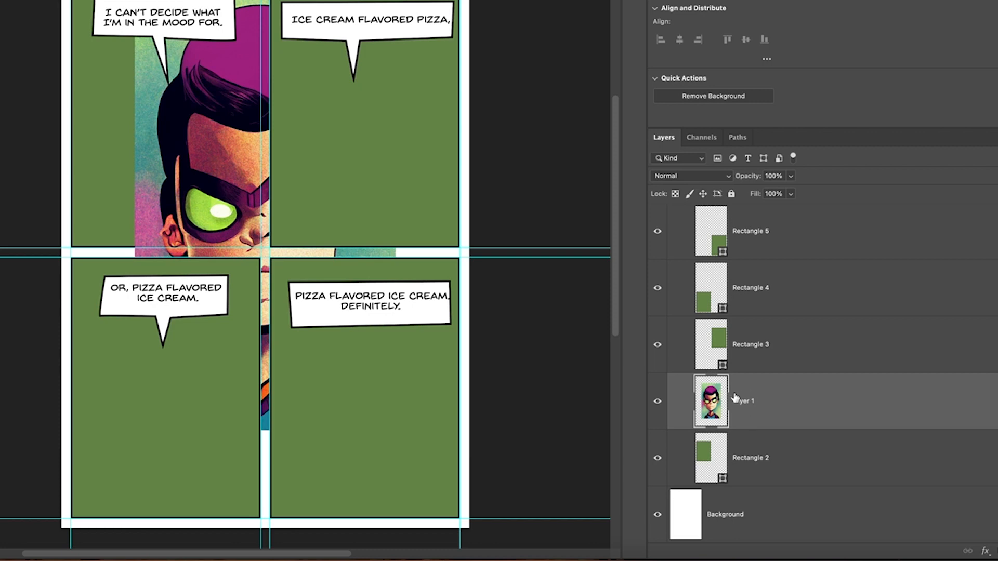
pyautogui.rightClick(814, 404)
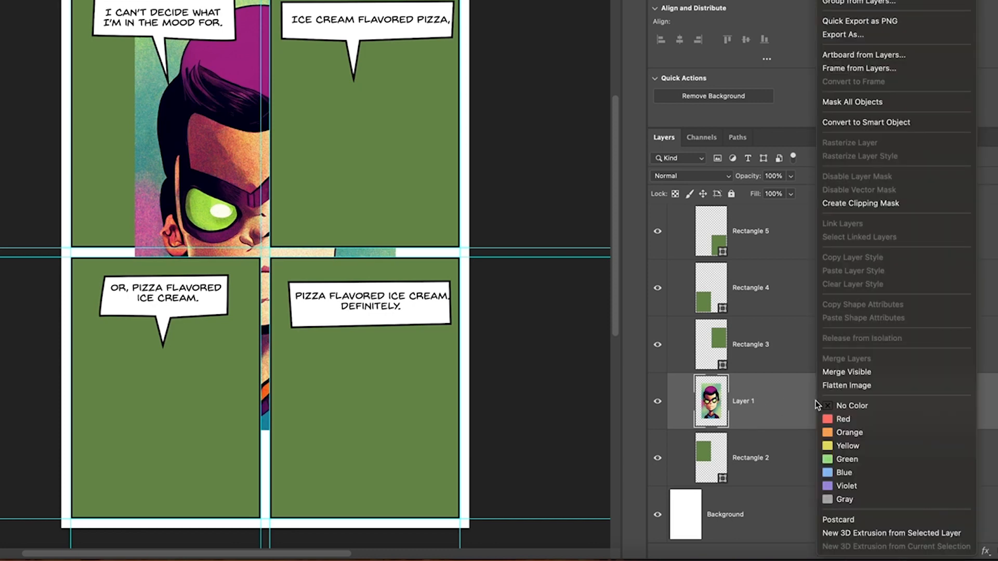
pyautogui.click(873, 206)
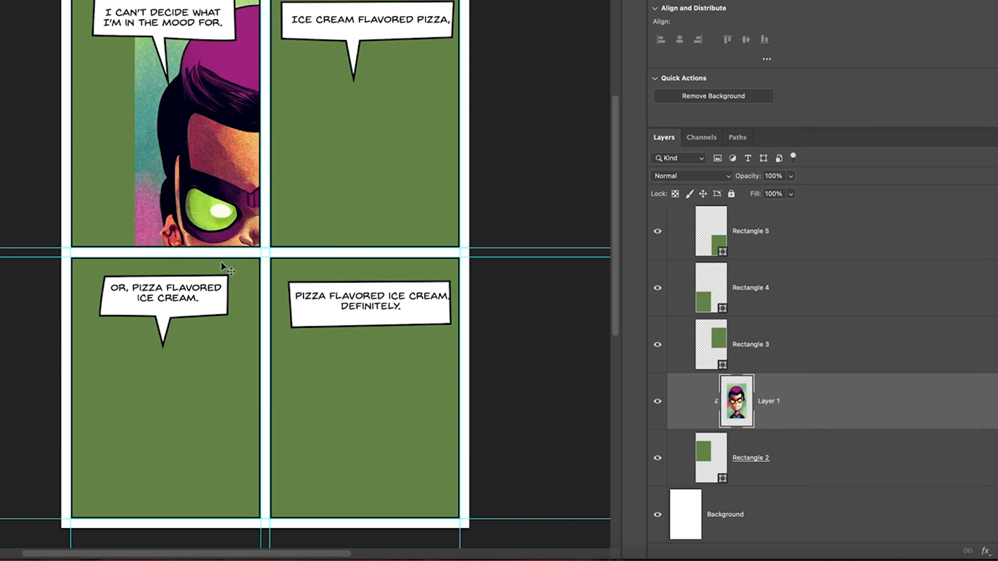
# Step: Move the clipped portrait into the first panel and scale it down to show the whole head and shoulders
pyautogui.moveTo(249, 234); pyautogui.dragTo(113, 90)
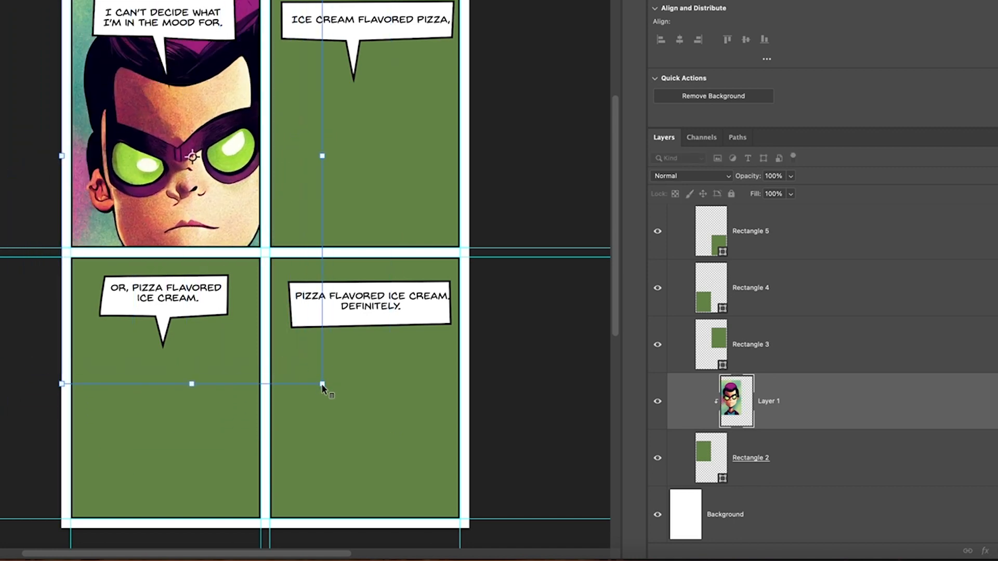
pyautogui.moveTo(322, 384); pyautogui.dragTo(204, 172)
pyautogui.press('Return')
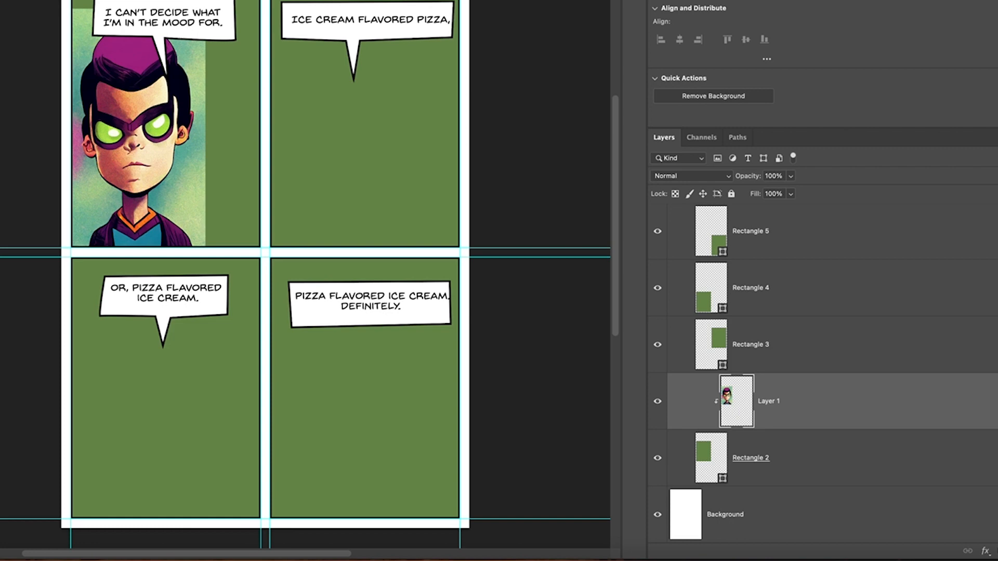
# Step: Replace the guides with a layout of three columns and two rows, and shift the second upper panel toward the middle column
pyautogui.click(10, 1)
pyautogui.moveTo(96, 135)
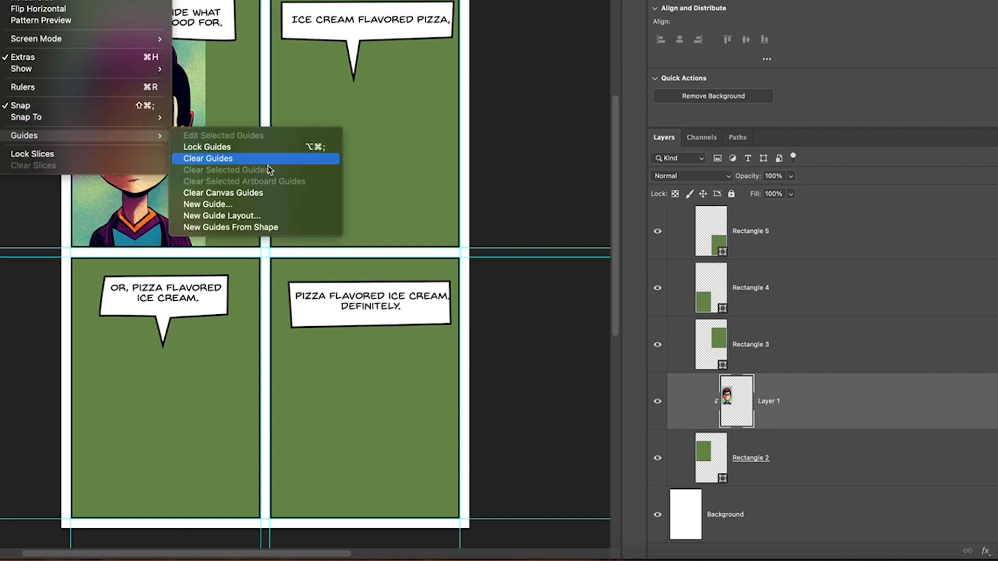
pyautogui.click(260, 215)
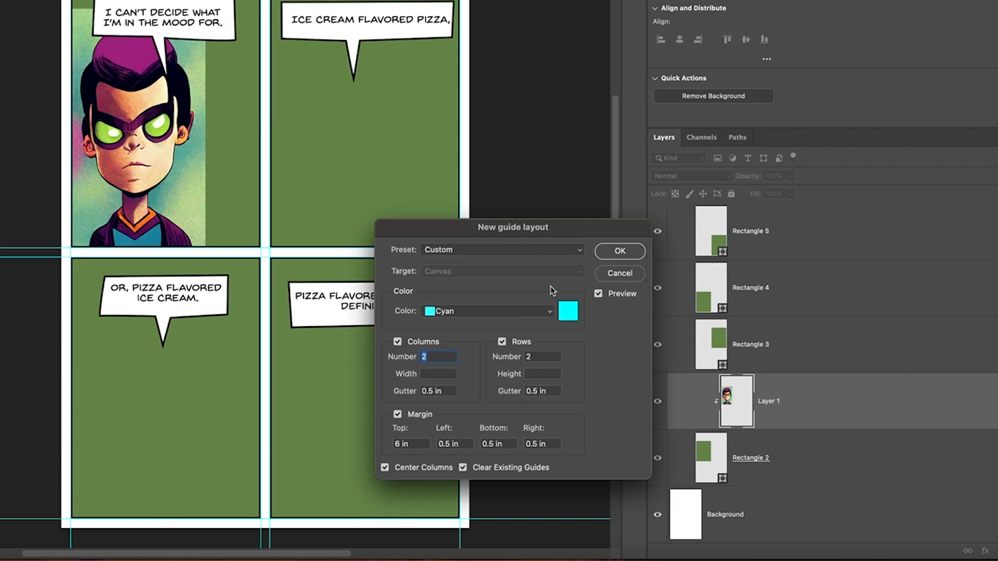
pyautogui.click(540, 357)
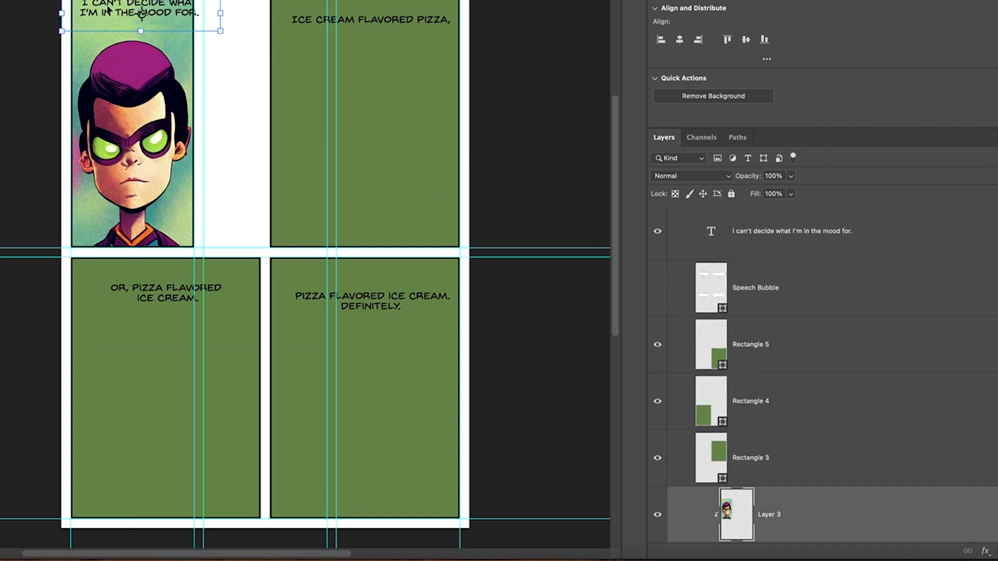
pyautogui.moveTo(364, 116); pyautogui.dragTo(265, 115)
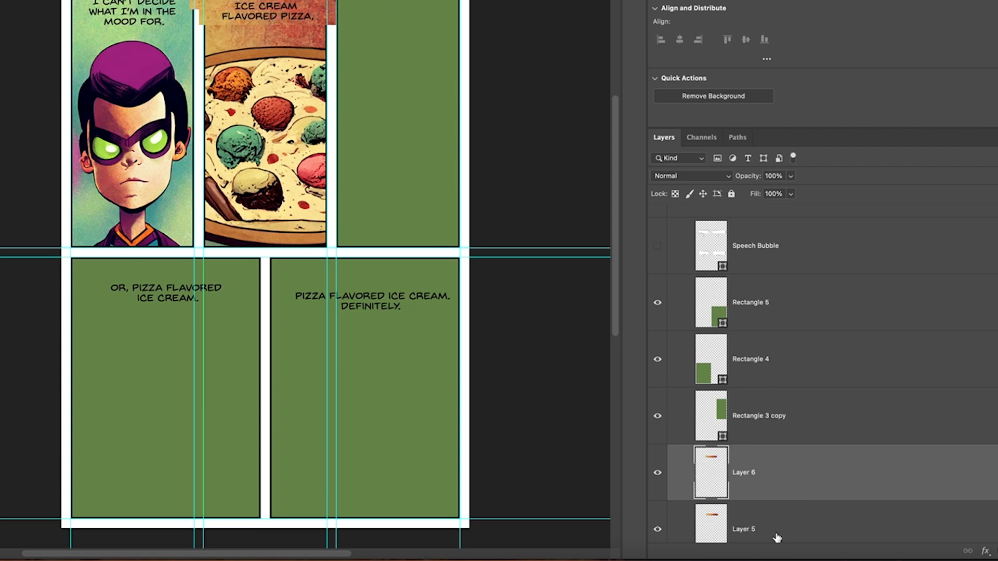
# Step: Clip the second masked teenager portrait to the Rectangle 5 panel and position the face within that last panel
pyautogui.scroll(-2, 778, 538)
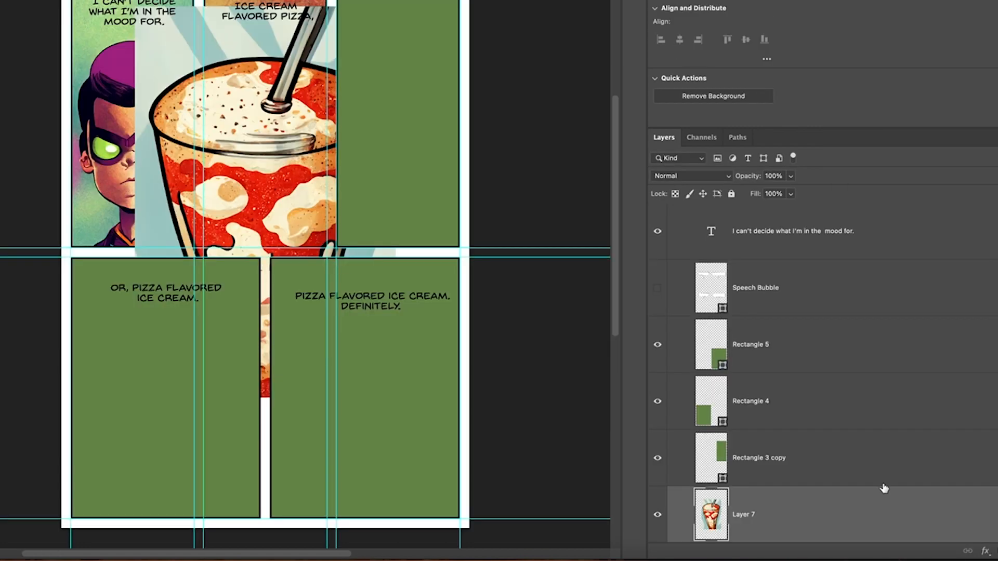
pyautogui.rightClick(658, 289)
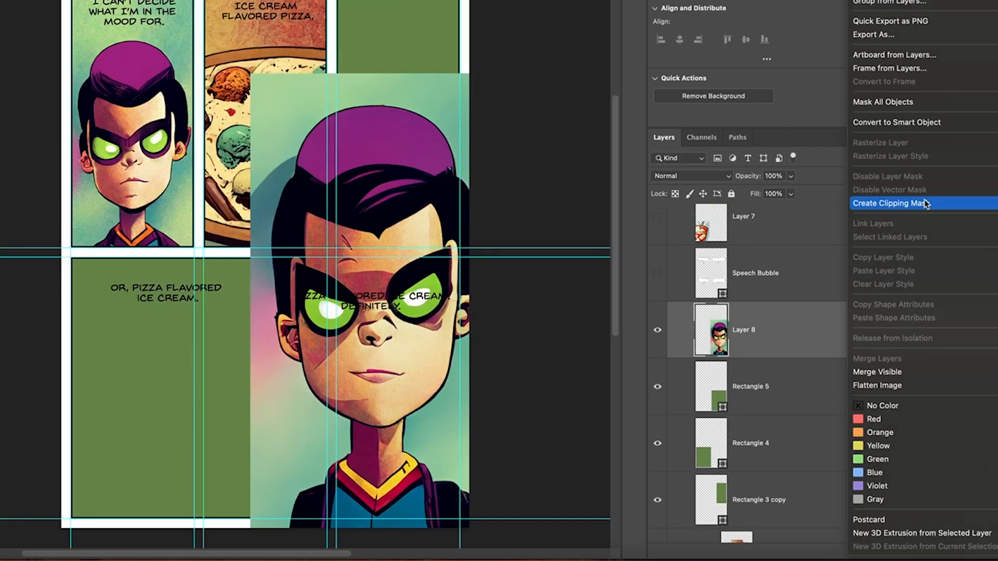
pyautogui.click(913, 200)
pyautogui.moveTo(348, 291)
pyautogui.mouseDown()
pyautogui.moveTo(355, 300)
pyautogui.moveTo(328, 311)
pyautogui.mouseUp()
pyautogui.press('Return')
pyautogui.moveTo(437, 94); pyautogui.dragTo(420, 340)
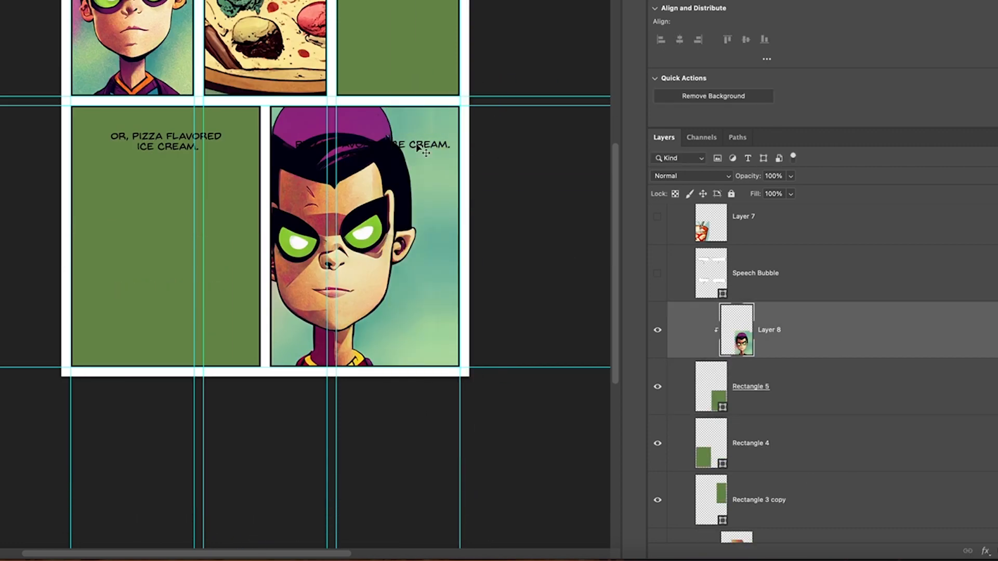
pyautogui.moveTo(401, 138); pyautogui.dragTo(412, 136)
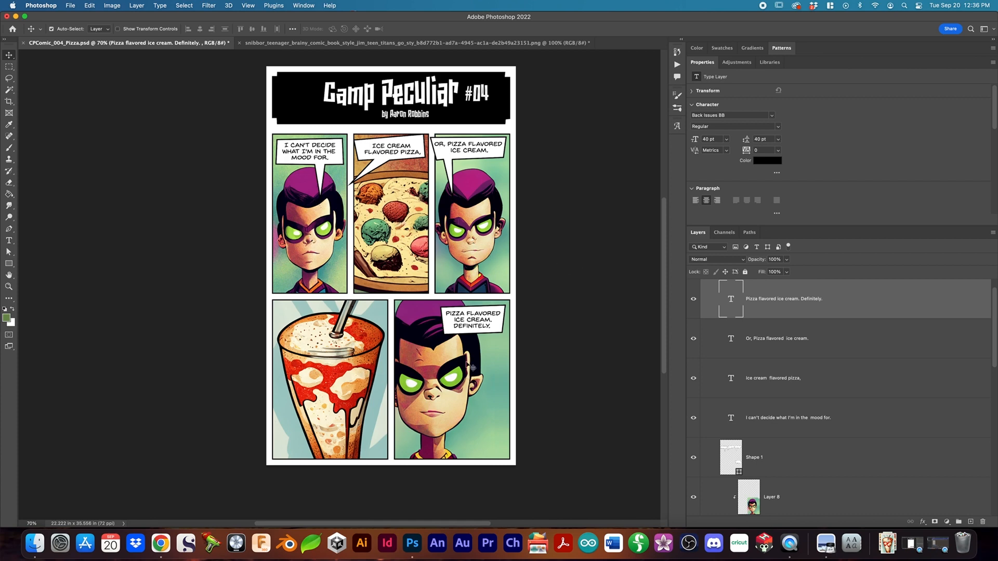
# Step: Open the export options for the finished Camp Peculiar #04 page
pyautogui.click(70, 5)
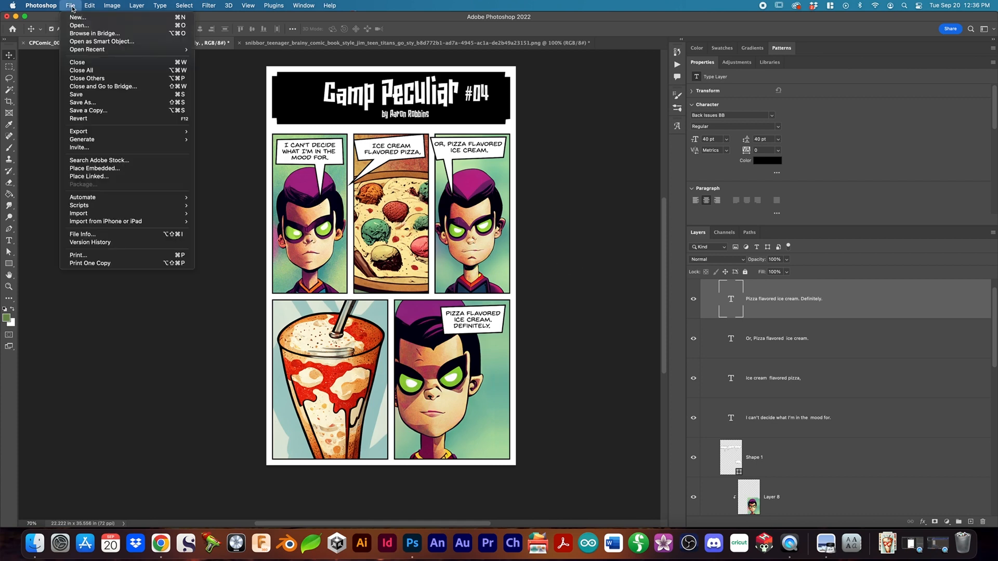
pyautogui.moveTo(104, 131)
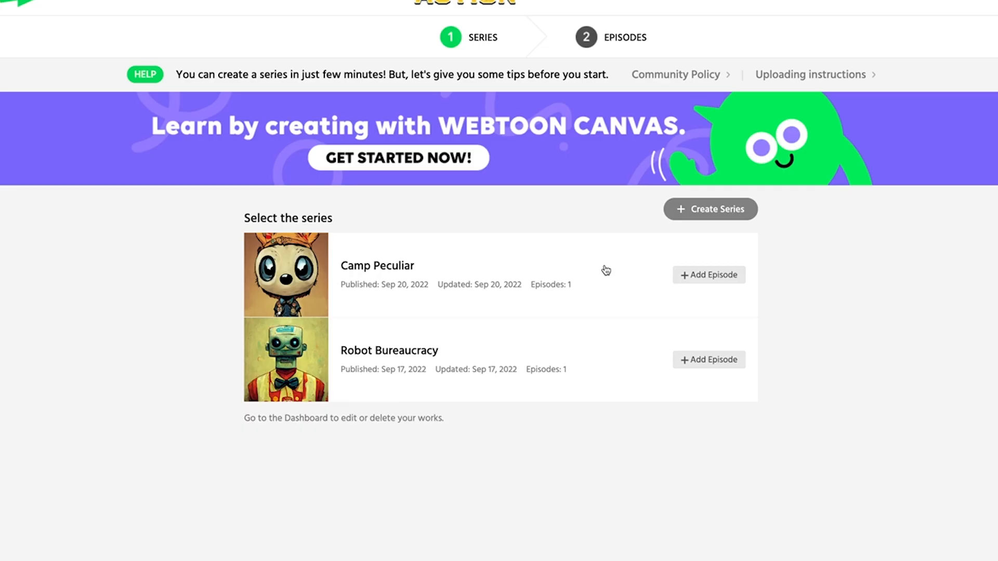
# Step: On the WEBTOON site, add an episode to the Camp Peculiar series titled "04 - Ice Cream by the Slice"
pyautogui.click(697, 278)
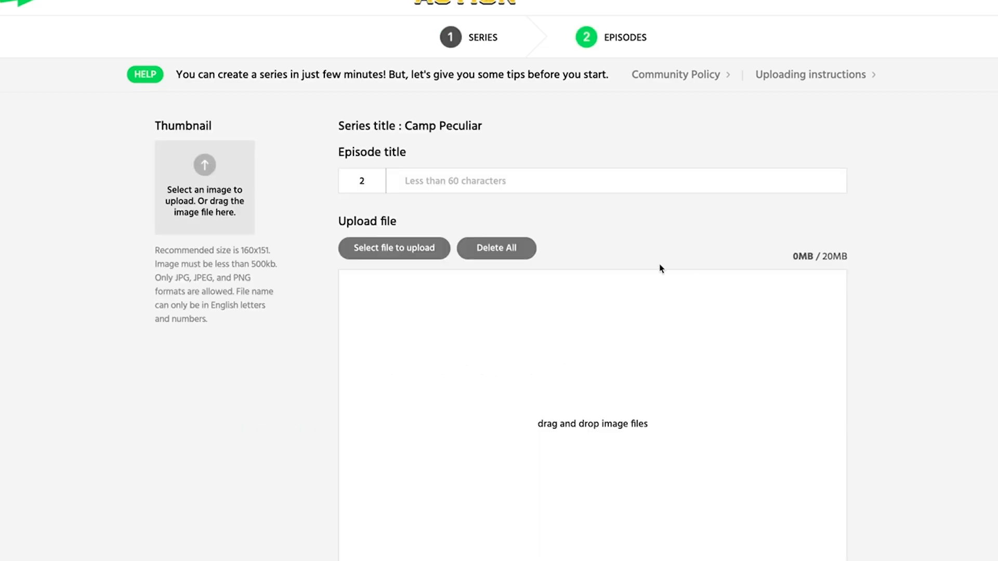
pyautogui.click(450, 183)
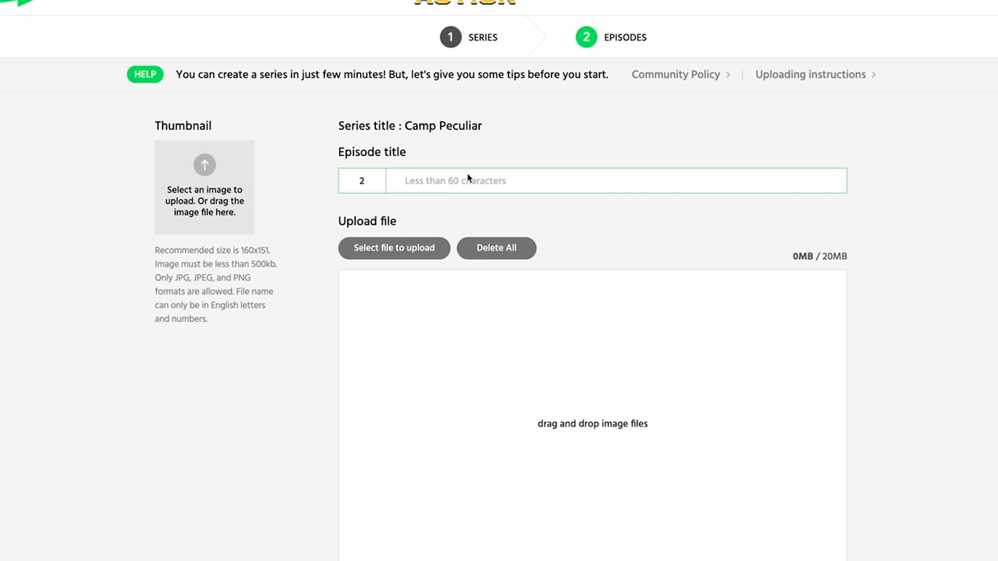
pyautogui.write('04 - Ice Cream by the Slice')
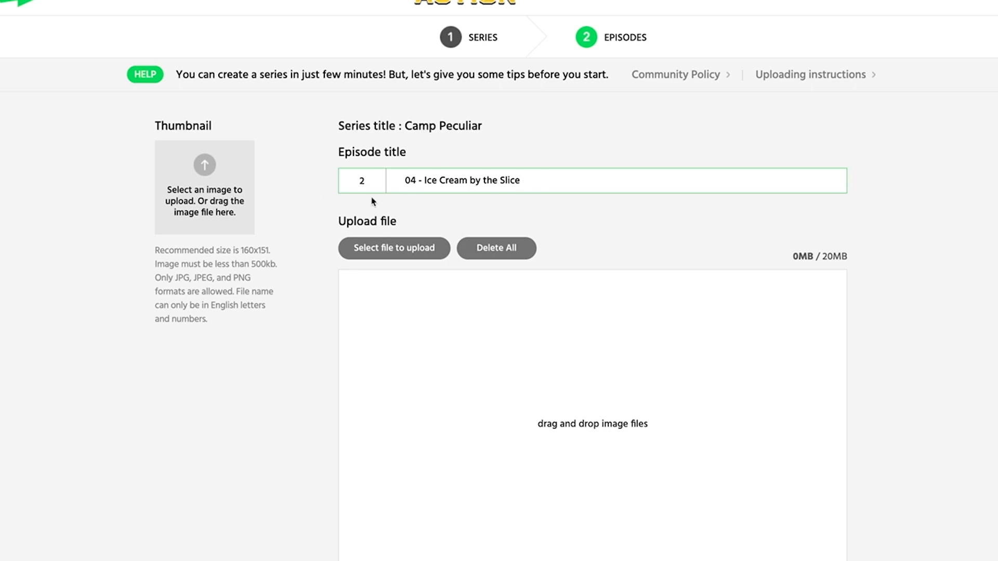
# Step: Upload CPComic_004_T_Pizza.png from the comics folder as the episode thumbnail
pyautogui.click(206, 164)
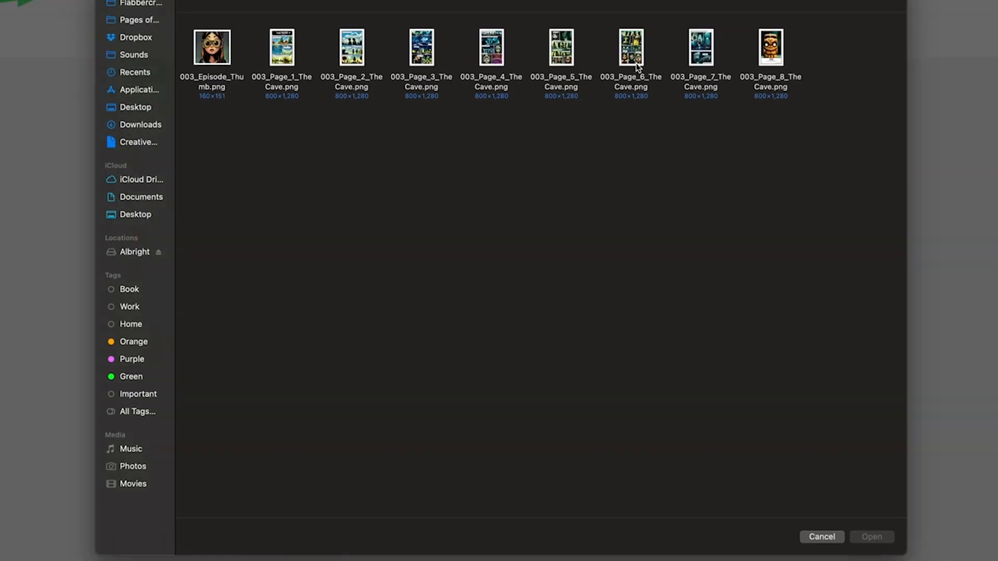
pyautogui.click(566, 8)
pyautogui.click(548, 11)
pyautogui.click(211, 140)
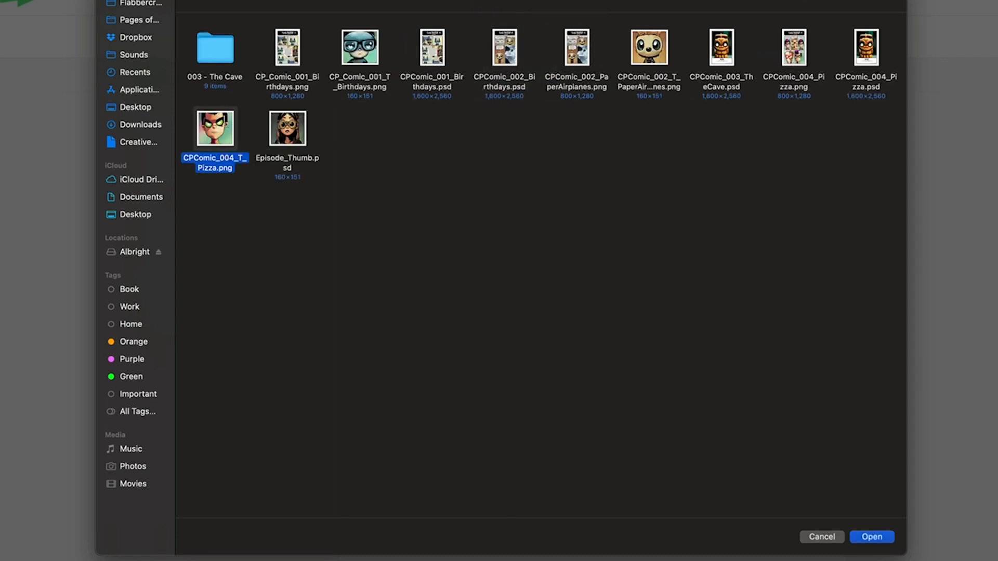
pyautogui.click(877, 539)
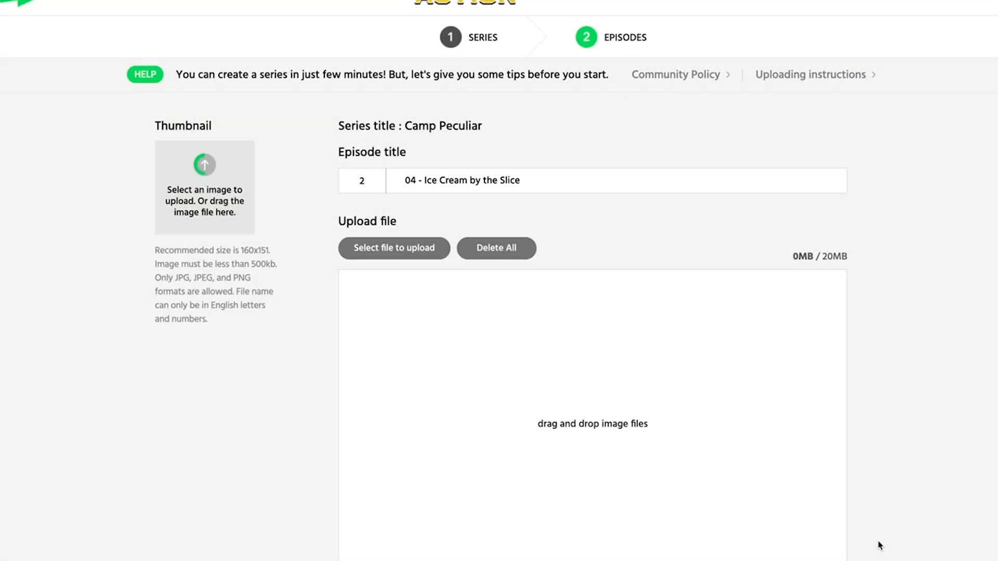
# Step: Upload CPComic_004_Pizza.png as the episode's comic page
pyautogui.click(388, 252)
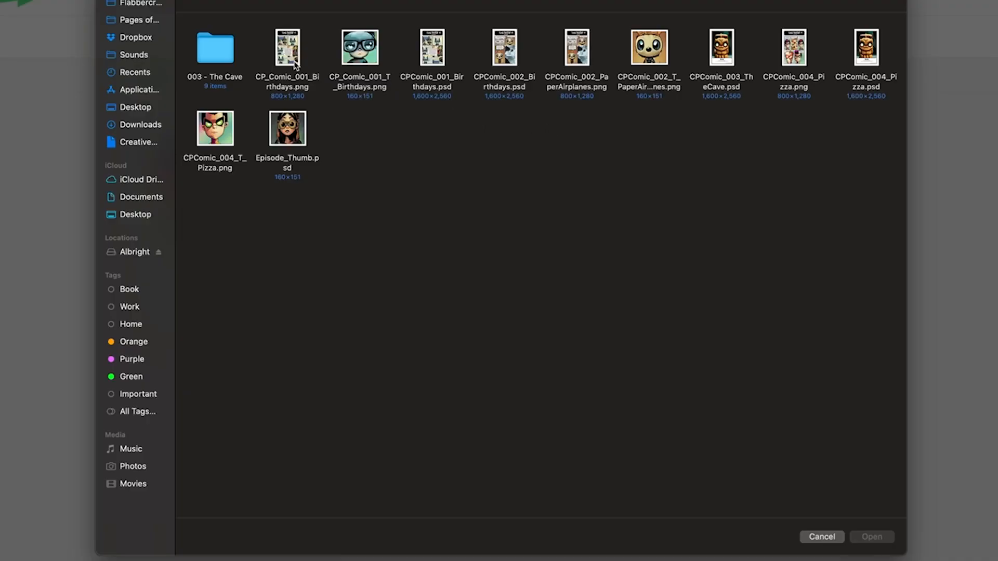
pyautogui.click(796, 51)
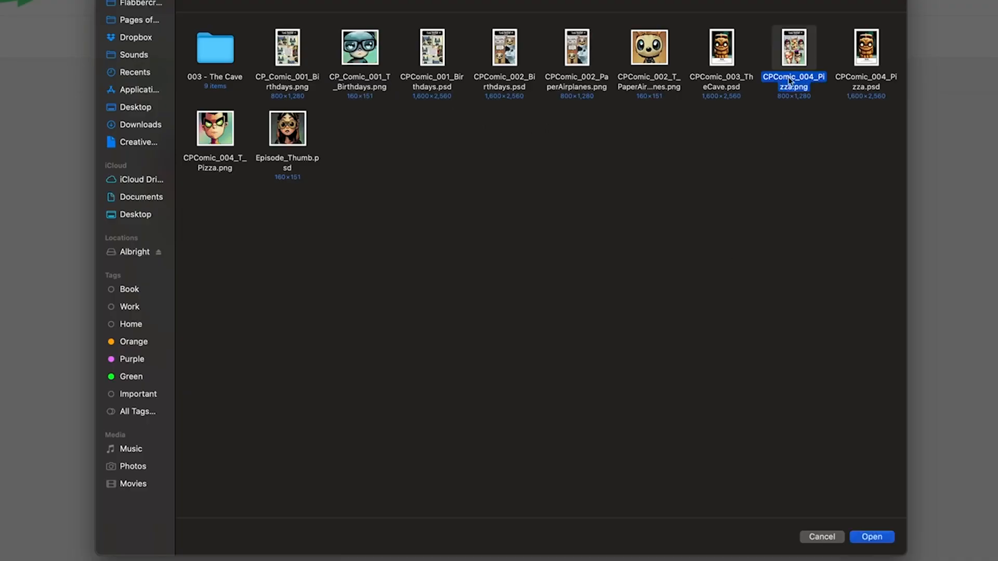
pyautogui.click(873, 537)
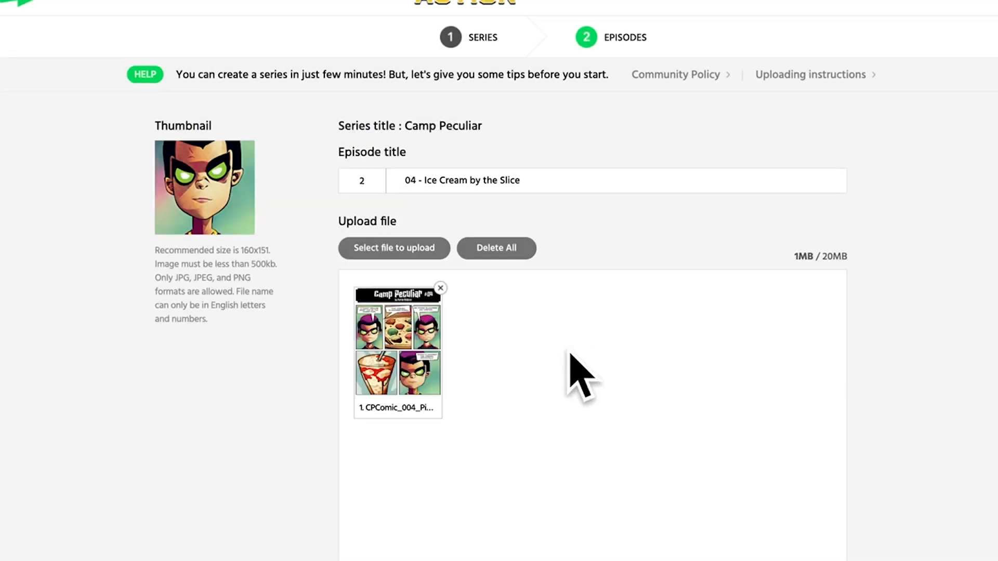
# Step: Set the episode's scheduled publish date to September 27, 2022
pyautogui.scroll(-4, 567, 351)
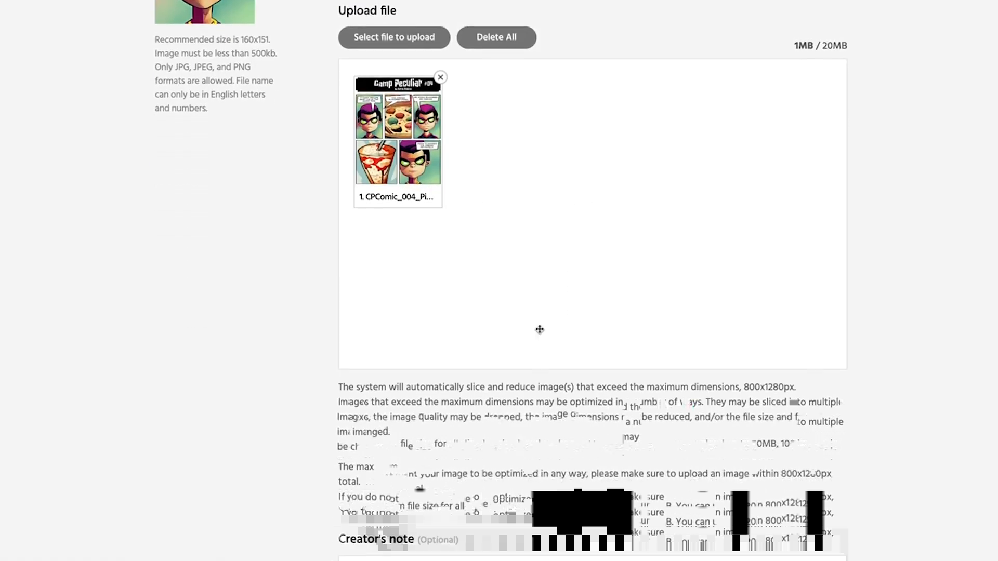
pyautogui.scroll(-3, 540, 329)
pyautogui.click(513, 398)
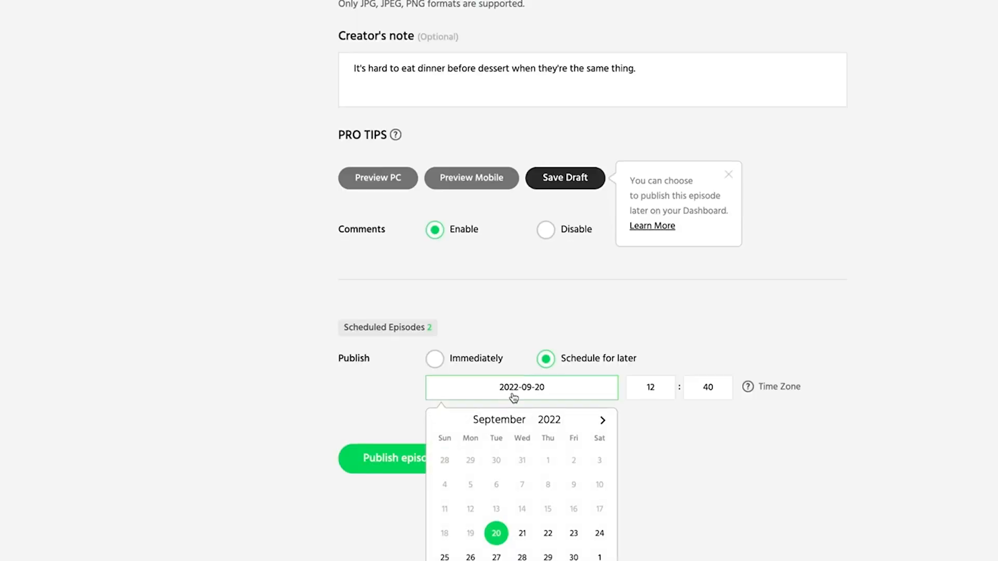
pyautogui.scroll(-1, 514, 401)
pyautogui.click(600, 483)
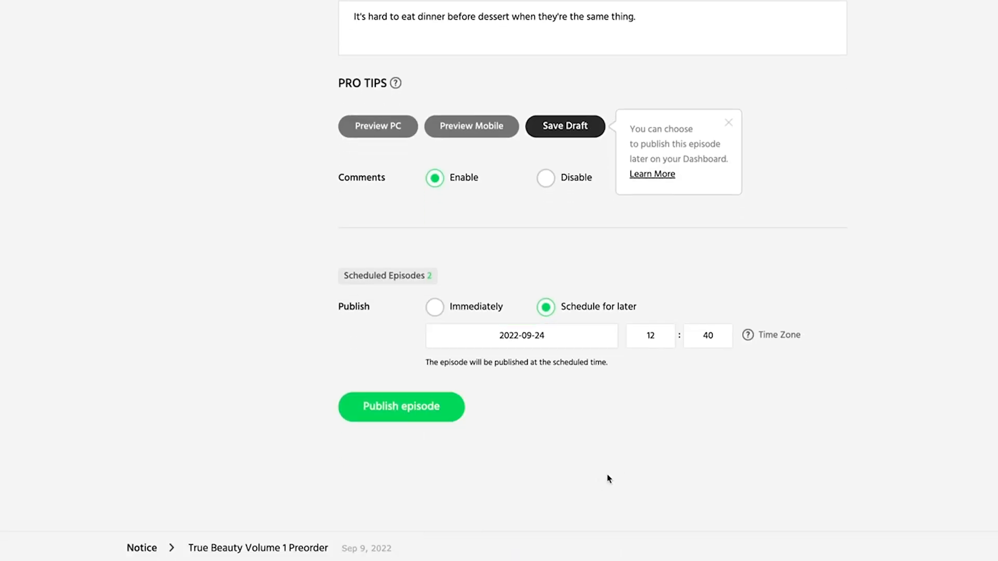
pyautogui.click(534, 338)
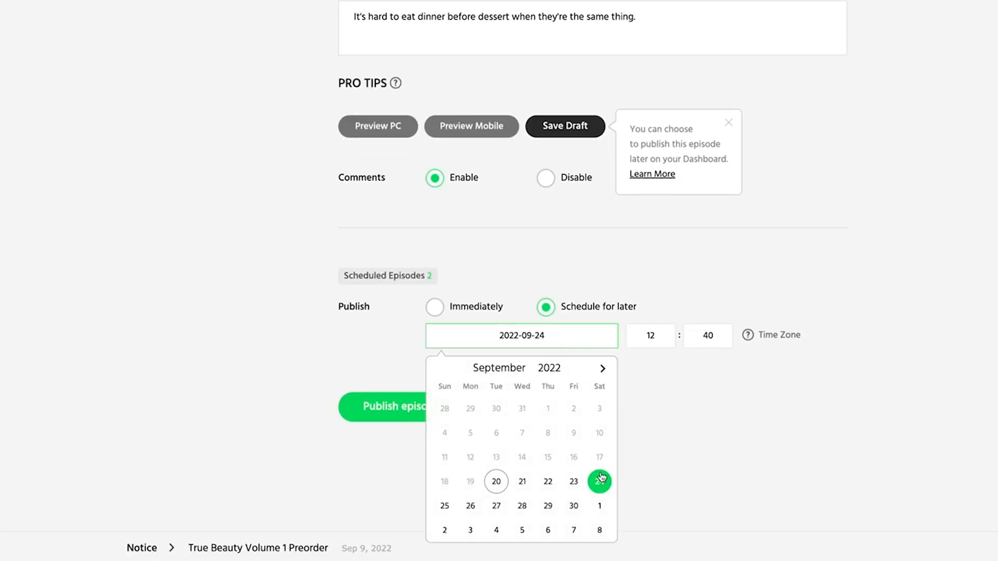
pyautogui.click(498, 506)
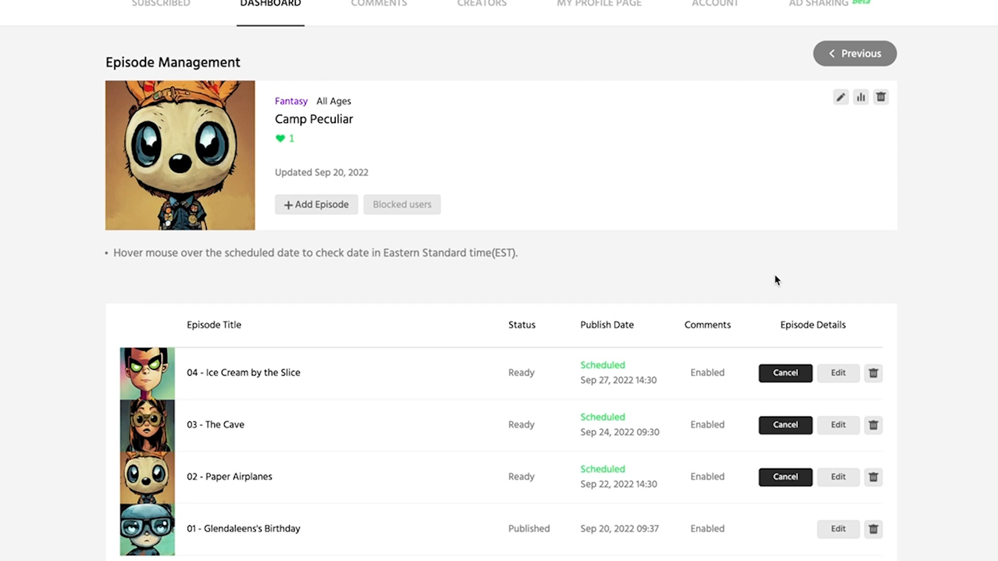
# Step: Review the Camp Peculiar episode list and its scheduled publish dates
pyautogui.scroll(-1, 776, 278)
pyautogui.scroll(-1, 775, 279)
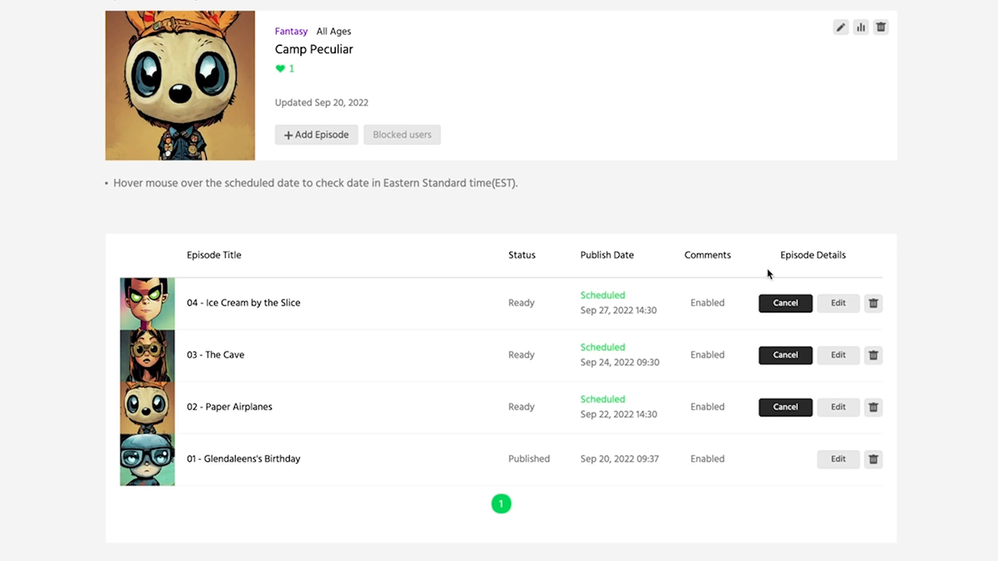
pyautogui.scroll(2, 768, 273)
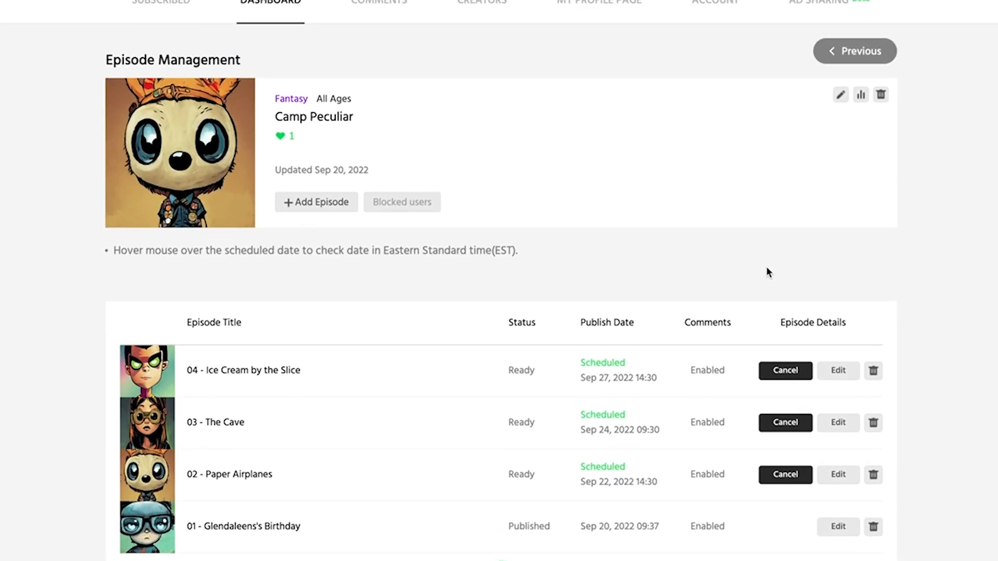